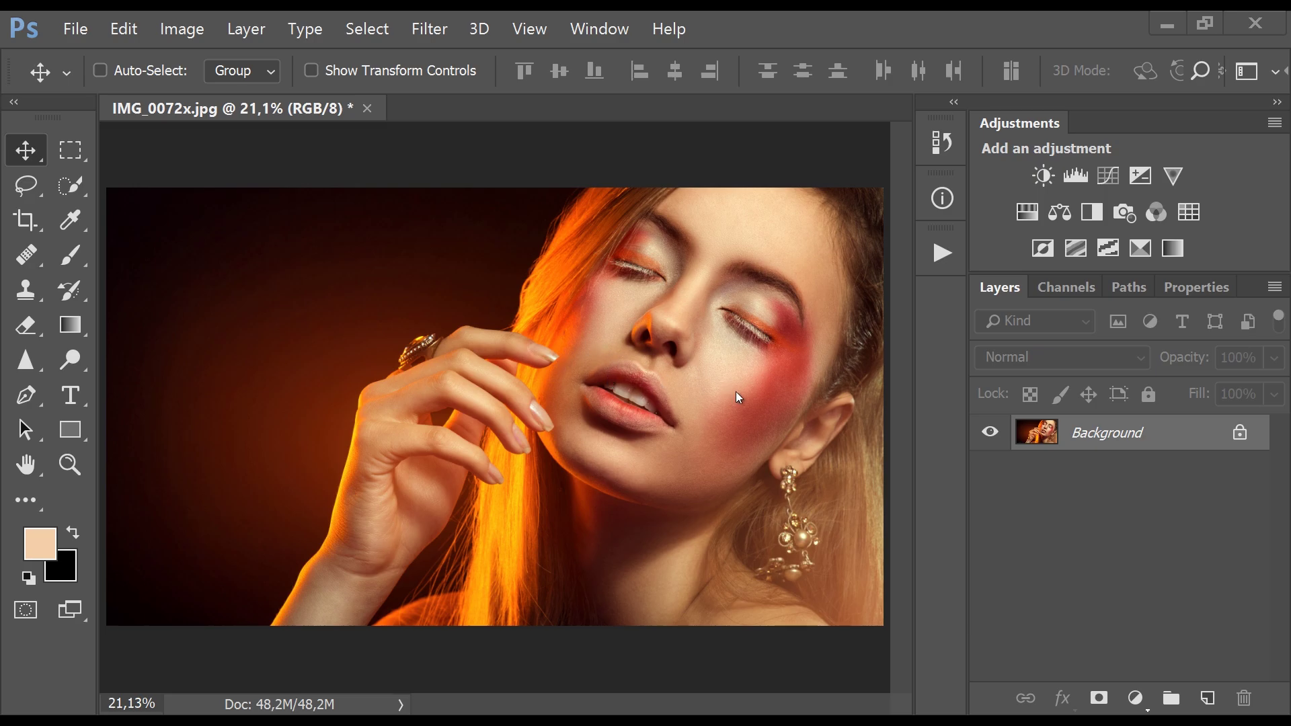
Open the Window menu to list the panels that can be shown
{"action": "left_click", "coordinate": [596, 32]}
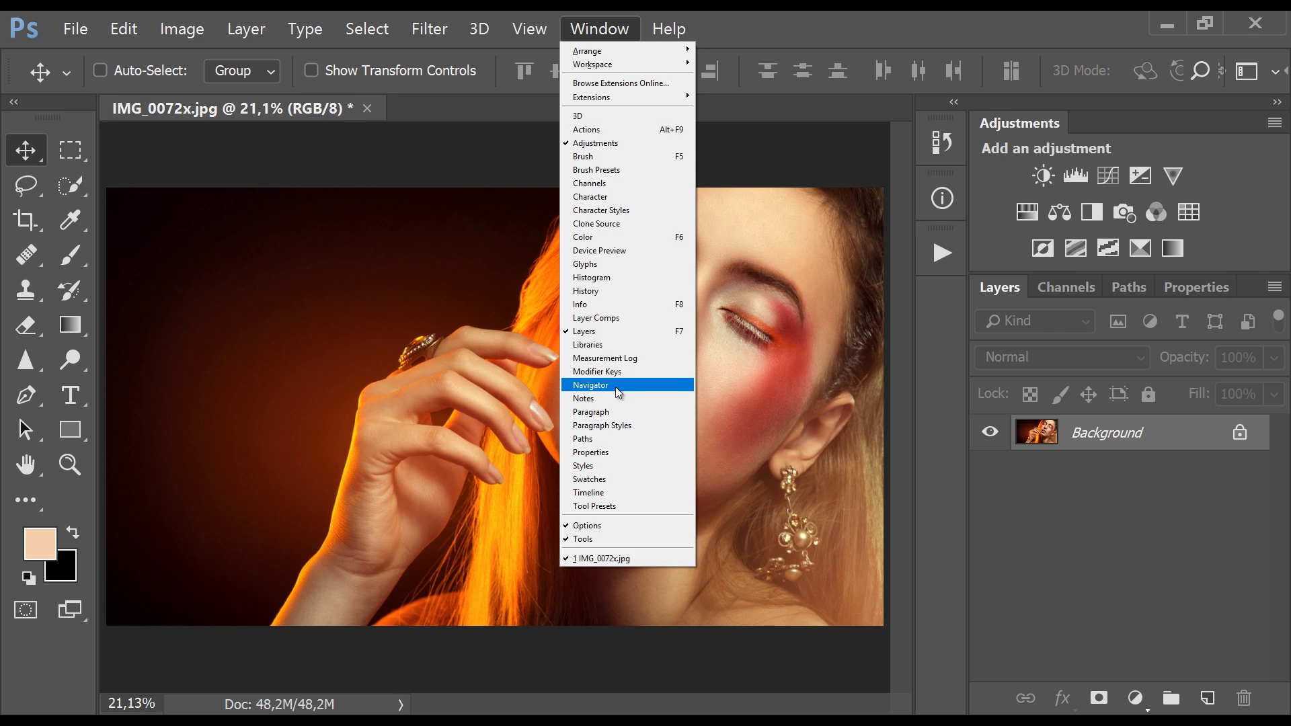
Dock the Navigator under Layers, use it to zoom to about 37% on the face, then close it
{"action": "left_click", "coordinate": [615, 384]}
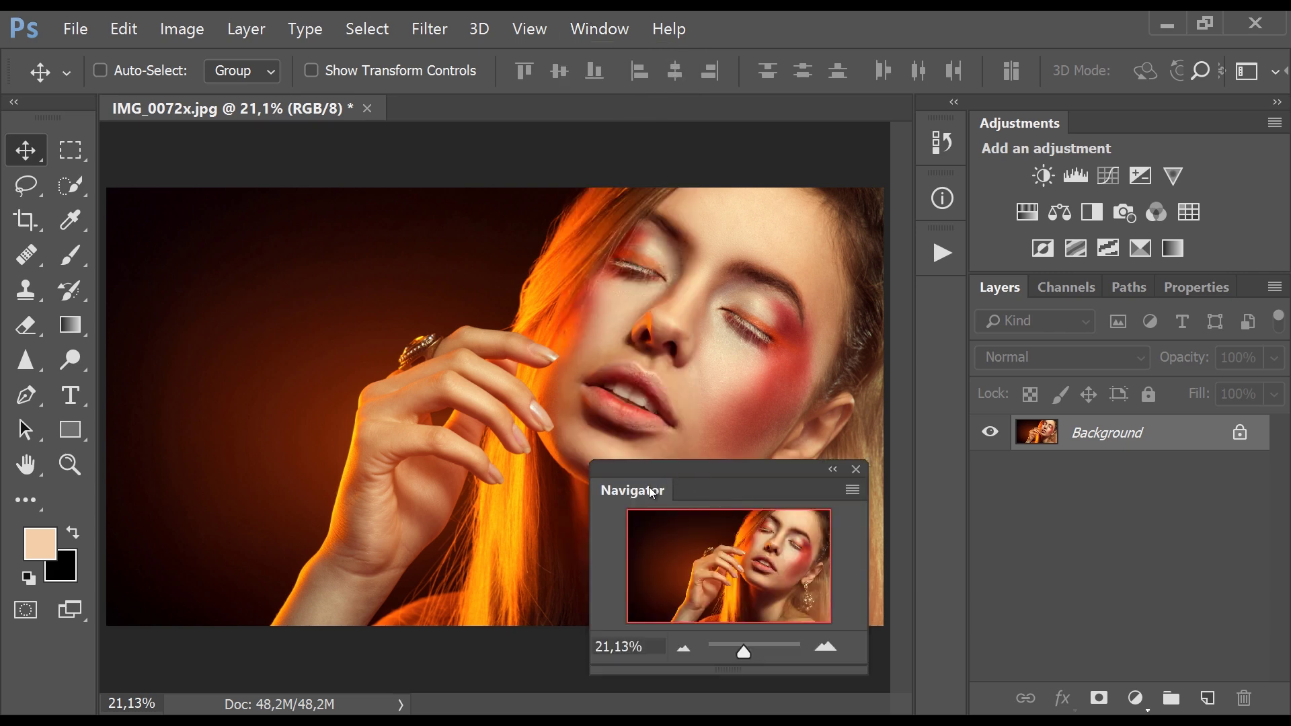
{"action": "left_click_drag", "start_coordinate": [650, 492], "coordinate": [1044, 500]}
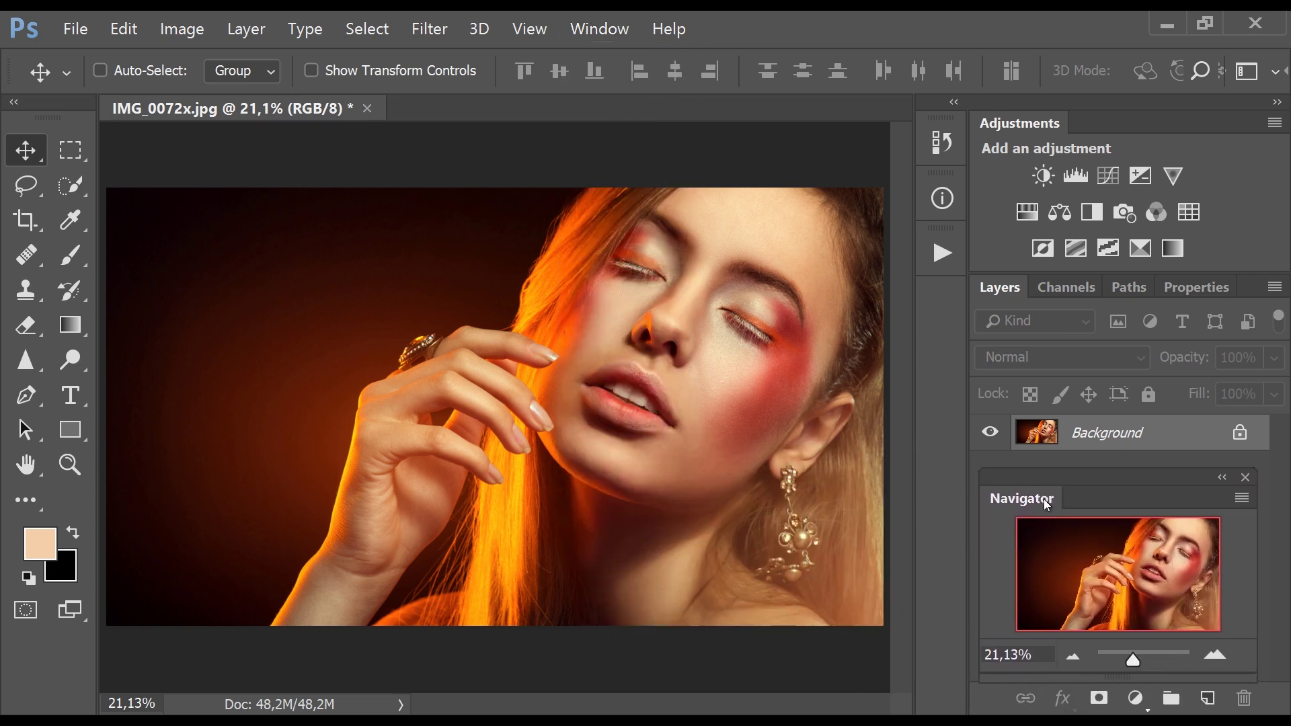
{"action": "mouse_move", "coordinate": [1135, 660]}
{"action": "left_mouse_down"}
{"action": "mouse_move", "coordinate": [1148, 663]}
{"action": "mouse_move", "coordinate": [1136, 666]}
{"action": "left_mouse_up"}
{"action": "mouse_move", "coordinate": [1183, 558]}
{"action": "left_mouse_down"}
{"action": "mouse_move", "coordinate": [1207, 544]}
{"action": "mouse_move", "coordinate": [1143, 538]}
{"action": "mouse_move", "coordinate": [1076, 559]}
{"action": "mouse_move", "coordinate": [1191, 607]}
{"action": "mouse_move", "coordinate": [1203, 546]}
{"action": "left_mouse_up"}
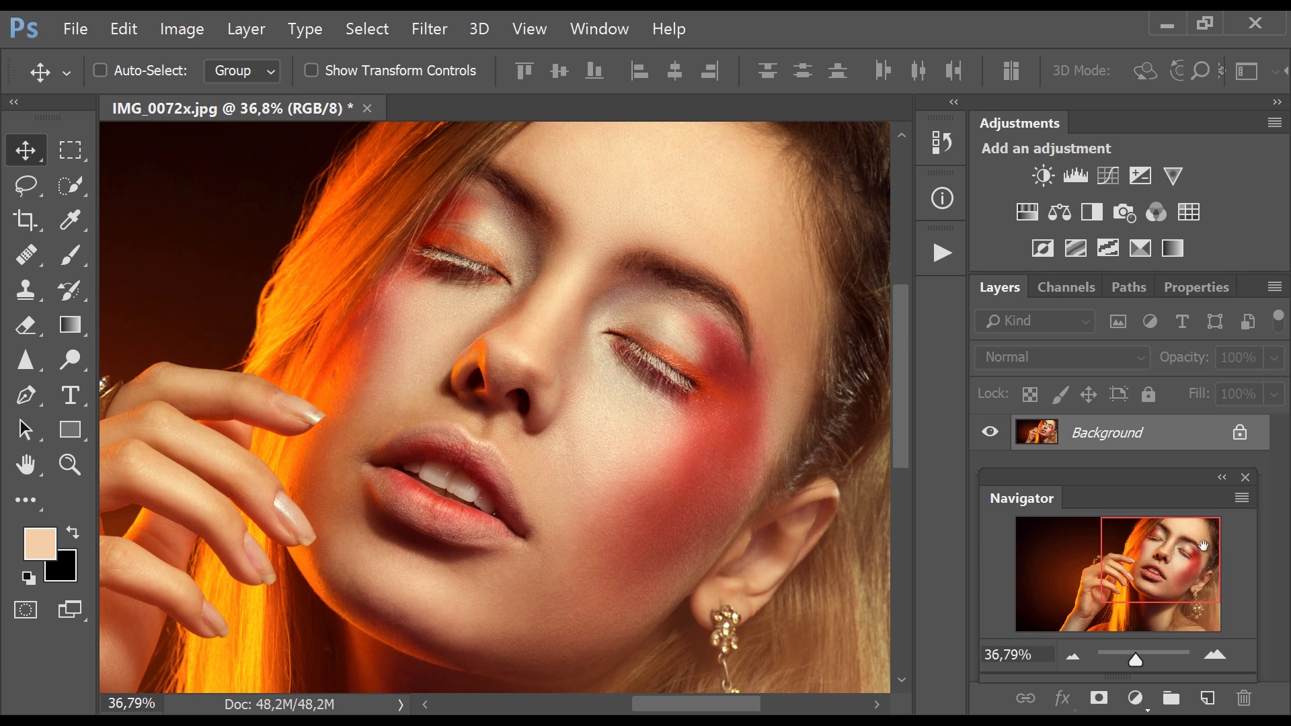
{"action": "left_click", "coordinate": [1244, 480]}
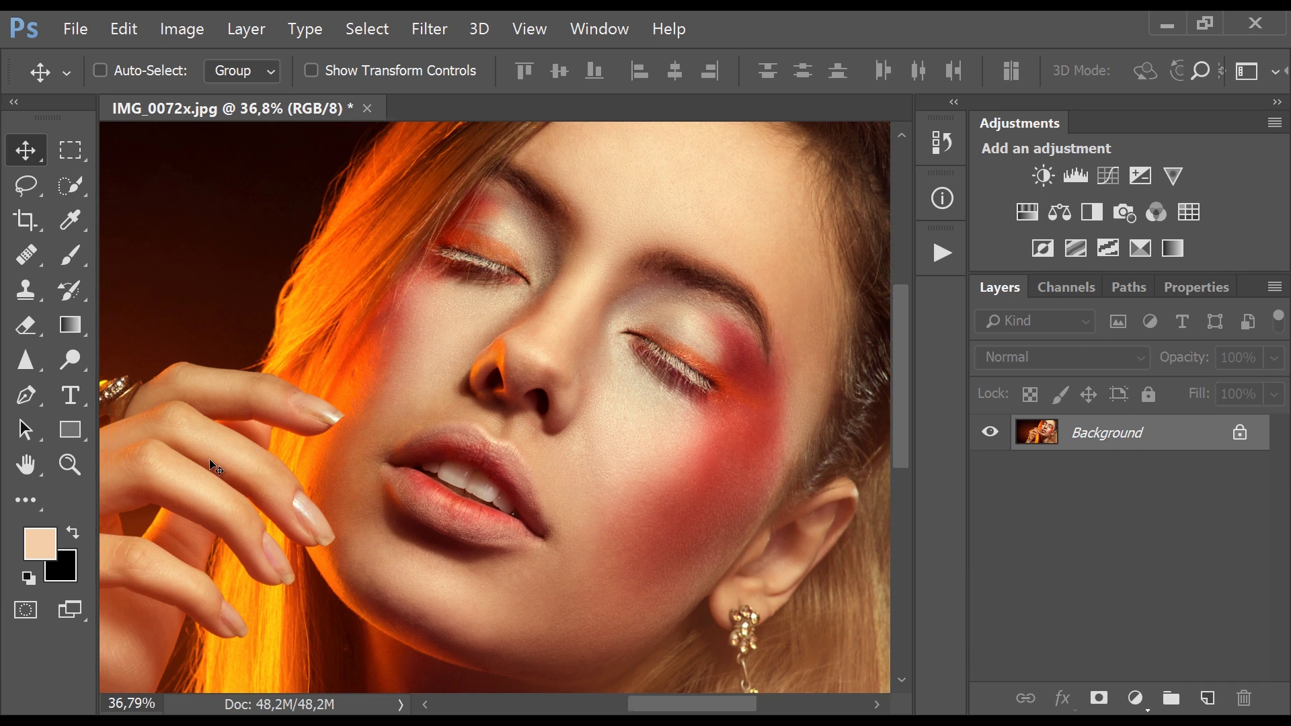
Scrubby-zoom with the Zoom tool out to about 20%, then back in to 21%
{"action": "left_click", "coordinate": [70, 465]}
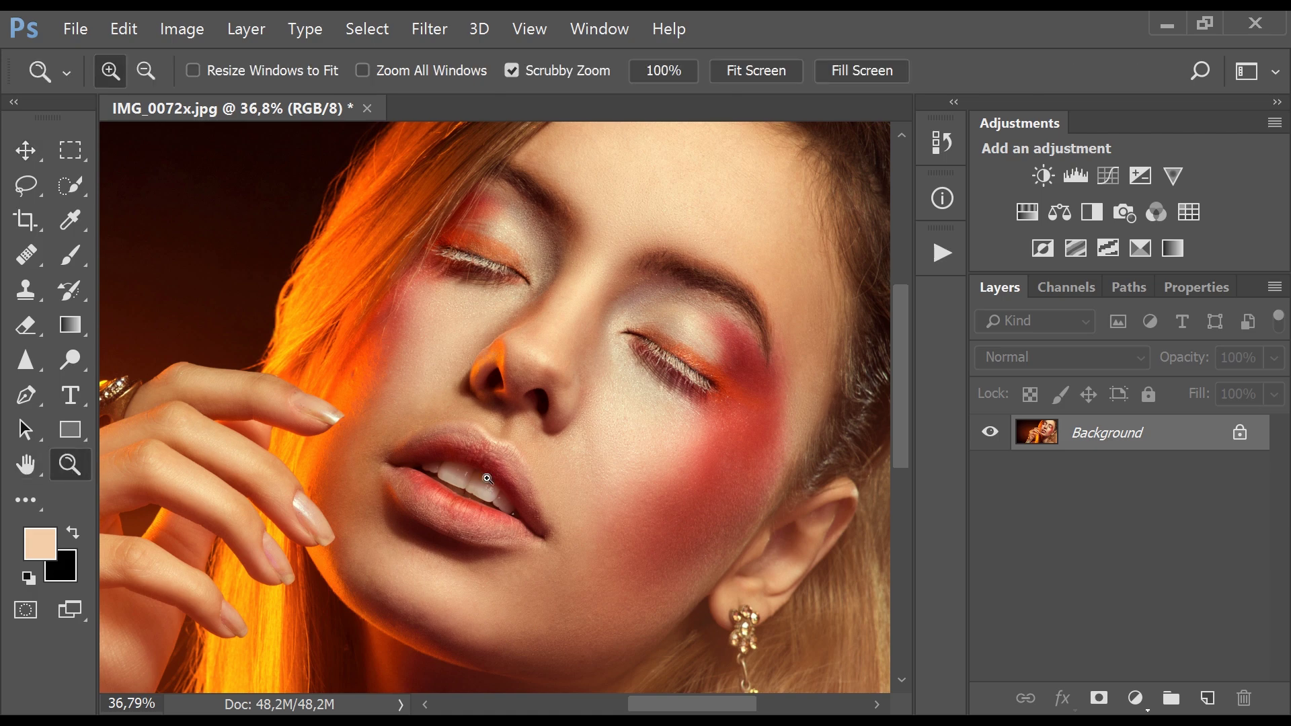
{"action": "left_click_drag", "start_coordinate": [534, 411], "coordinate": [544, 454]}
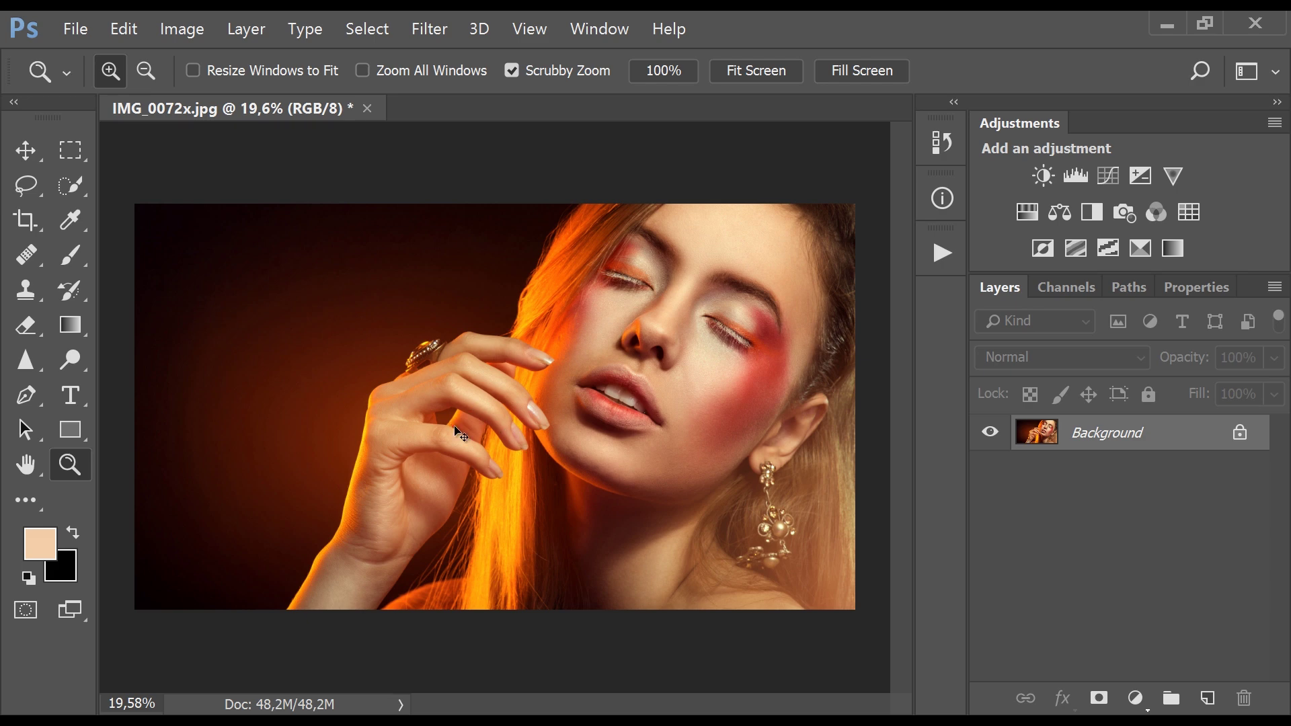
{"action": "left_click_drag", "start_coordinate": [459, 433], "coordinate": [452, 431]}
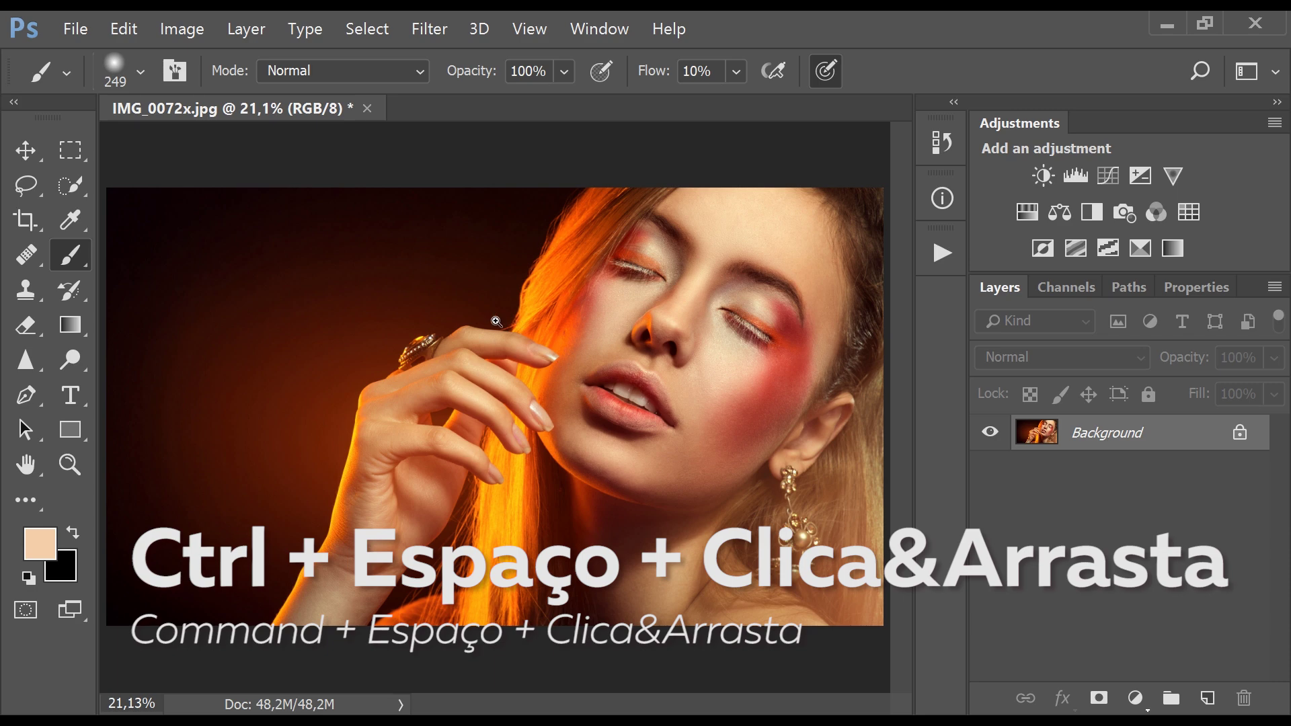
Zoom to about 27% with Ctrl+Space drags and pan to frame the hand against the dark background
{"action": "left_click_drag", "start_coordinate": [518, 326], "coordinate": [499, 344]}
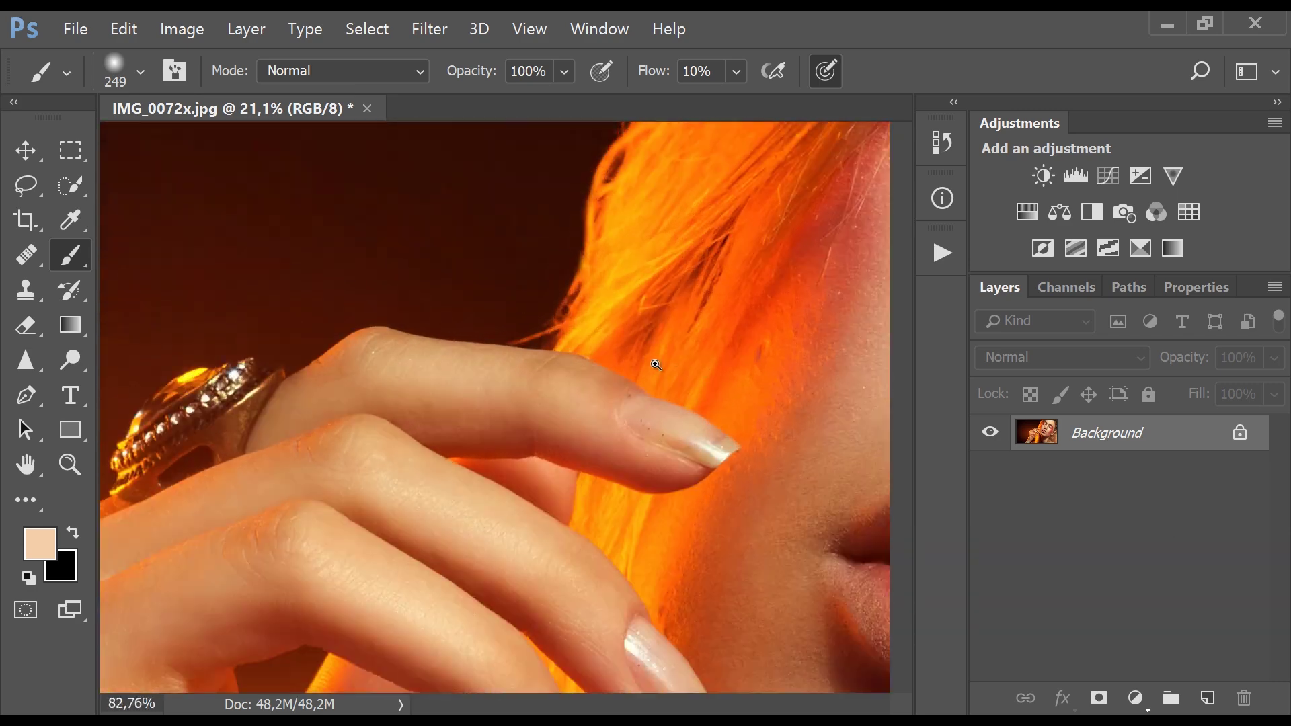
{"action": "mouse_move", "coordinate": [499, 343]}
{"action": "left_mouse_down"}
{"action": "mouse_move", "coordinate": [597, 388]}
{"action": "mouse_move", "coordinate": [545, 398]}
{"action": "left_mouse_up"}
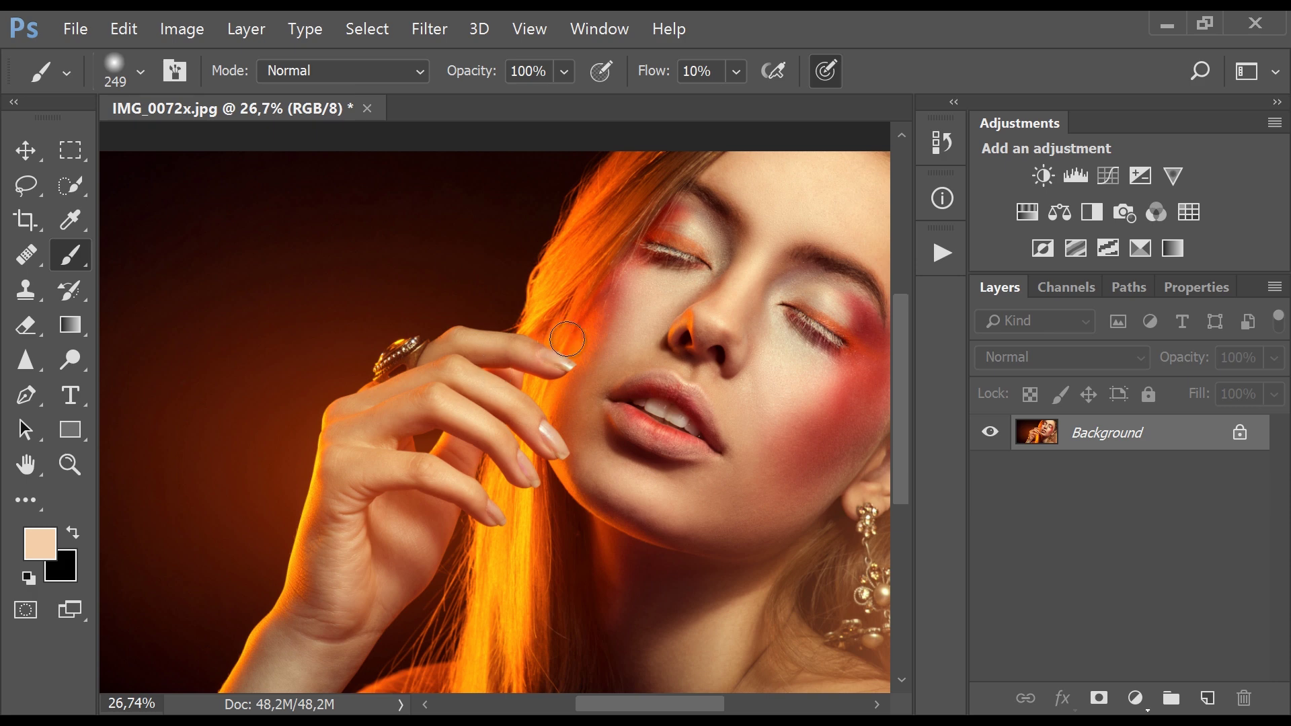
{"action": "left_click_drag", "start_coordinate": [559, 341], "coordinate": [507, 335]}
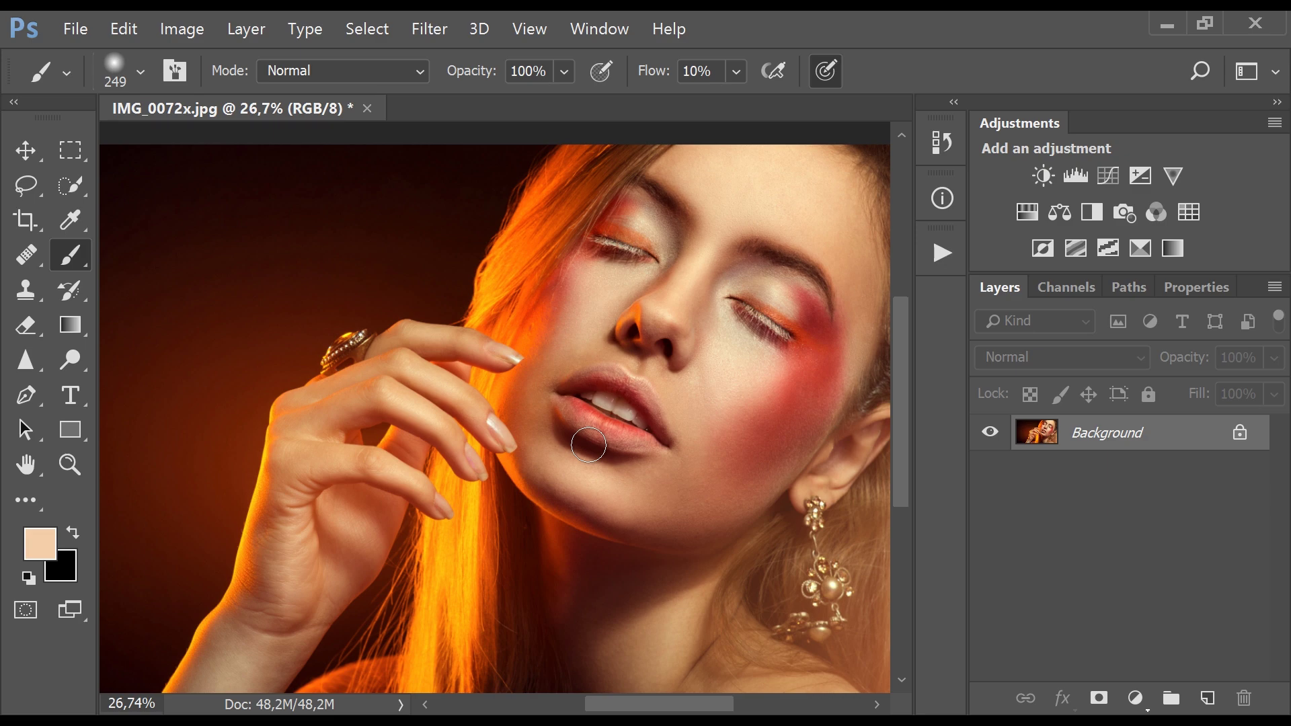
{"action": "scroll", "coordinate": [594, 452], "scroll_direction": "up", "scroll_amount": 1}
{"action": "scroll", "coordinate": [594, 452], "scroll_direction": "down", "scroll_amount": 1}
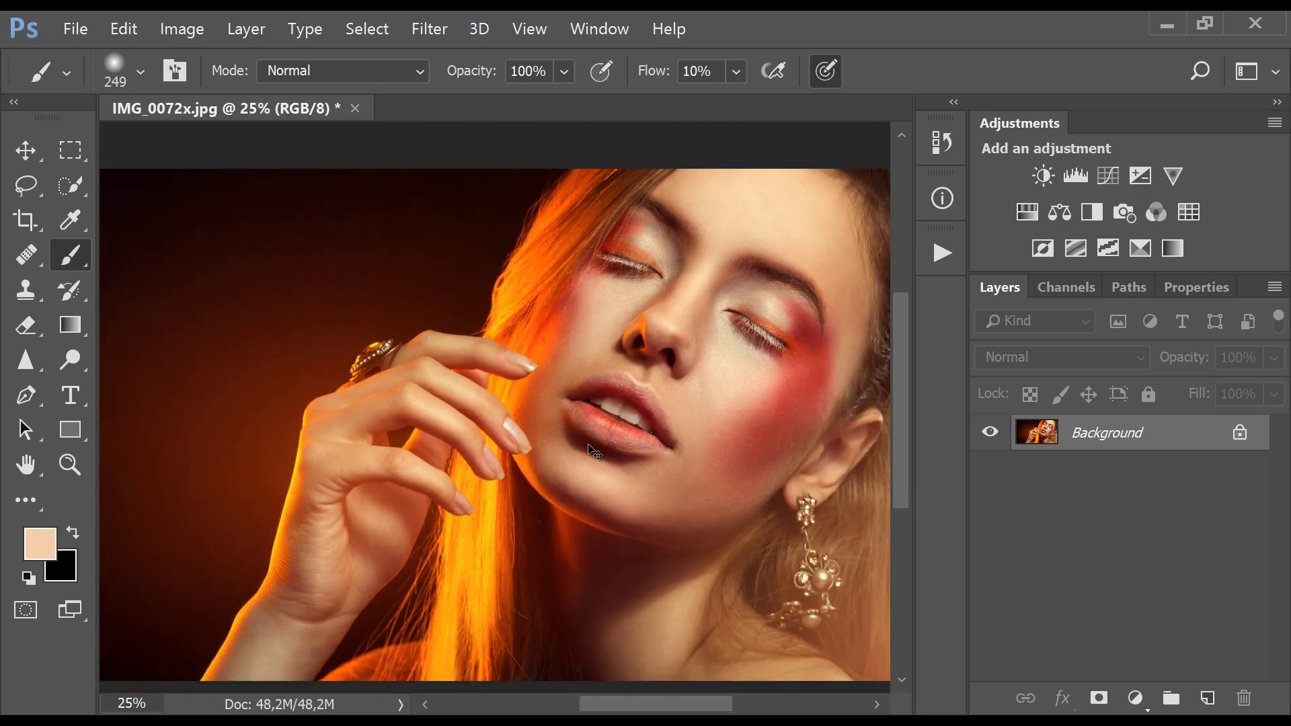
{"action": "scroll", "coordinate": [605, 471], "scroll_direction": "down", "scroll_amount": 2}
{"action": "scroll", "coordinate": [637, 499], "scroll_direction": "up", "scroll_amount": 1}
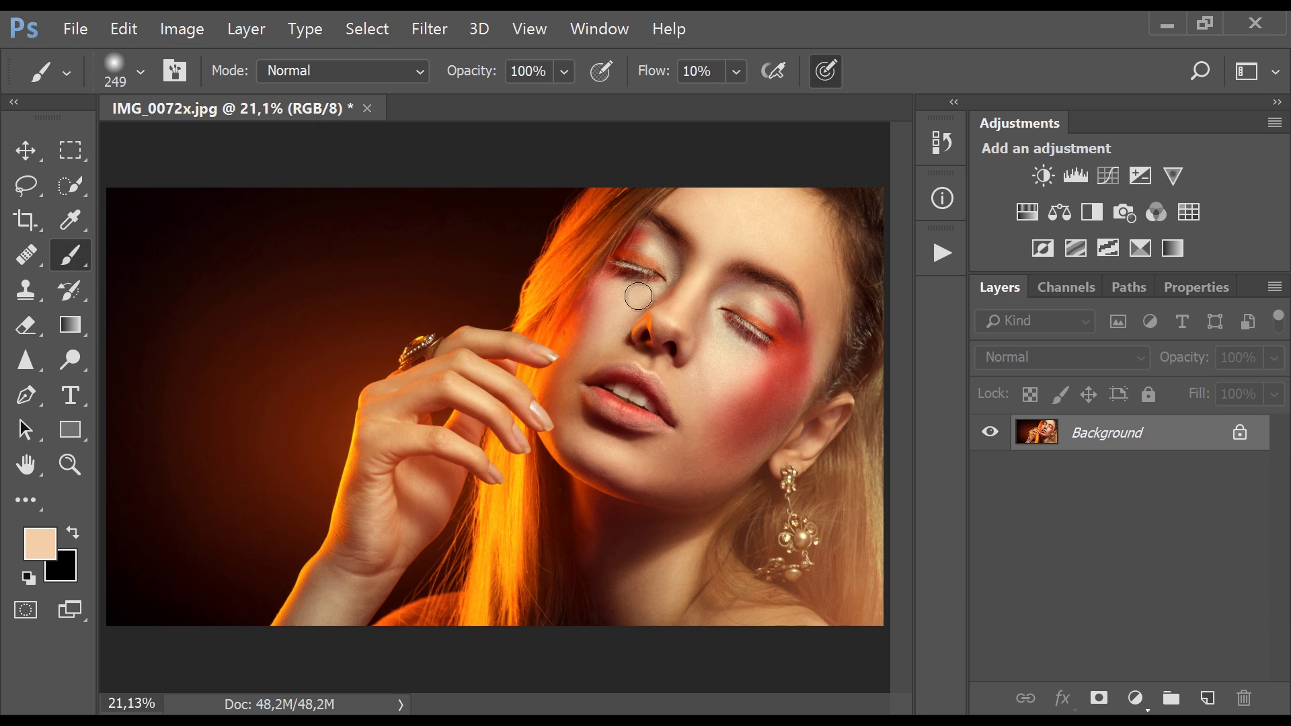
{"action": "mouse_move", "coordinate": [600, 289]}
{"action": "left_mouse_down"}
{"action": "mouse_move", "coordinate": [668, 288]}
{"action": "mouse_move", "coordinate": [784, 305]}
{"action": "mouse_move", "coordinate": [787, 317]}
{"action": "mouse_move", "coordinate": [625, 316]}
{"action": "left_mouse_up"}
{"action": "scroll", "coordinate": [668, 455], "scroll_direction": "down", "scroll_amount": 1}
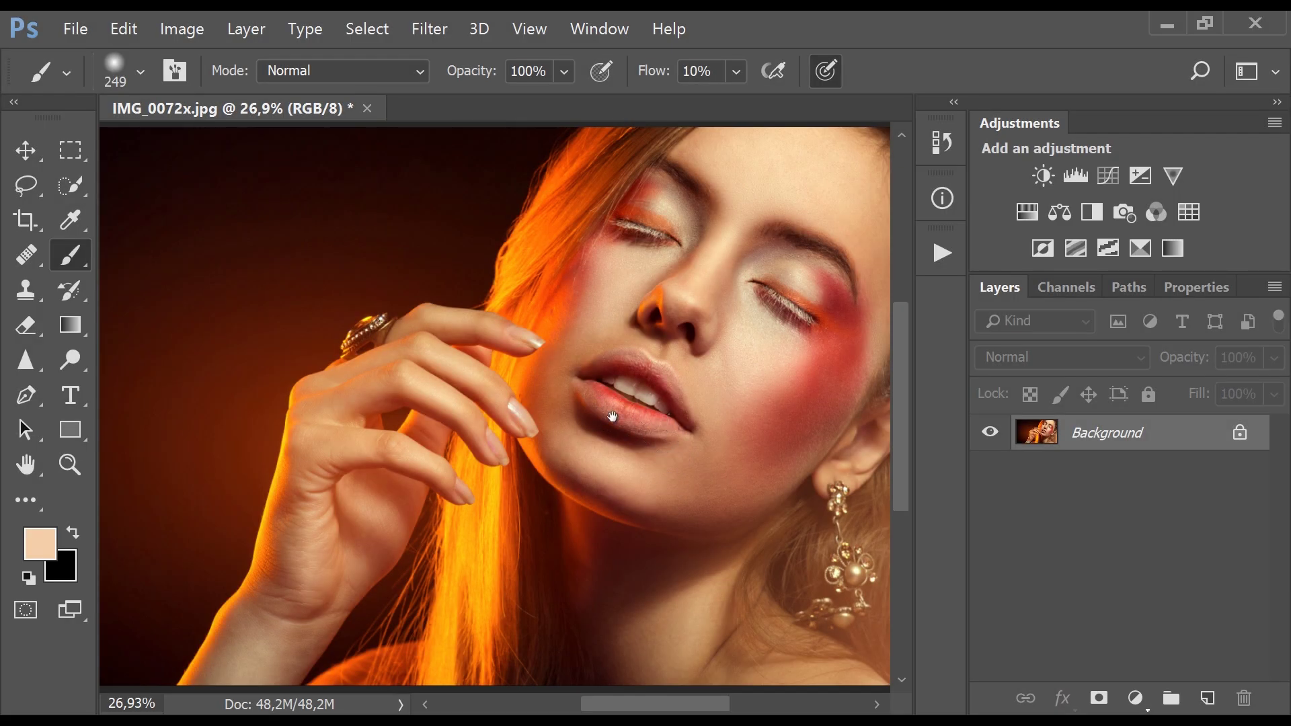
{"action": "mouse_move", "coordinate": [817, 402]}
{"action": "left_mouse_down"}
{"action": "mouse_move", "coordinate": [706, 383]}
{"action": "mouse_move", "coordinate": [502, 432]}
{"action": "mouse_move", "coordinate": [897, 437]}
{"action": "mouse_move", "coordinate": [594, 501]}
{"action": "mouse_move", "coordinate": [752, 480]}
{"action": "left_mouse_up"}
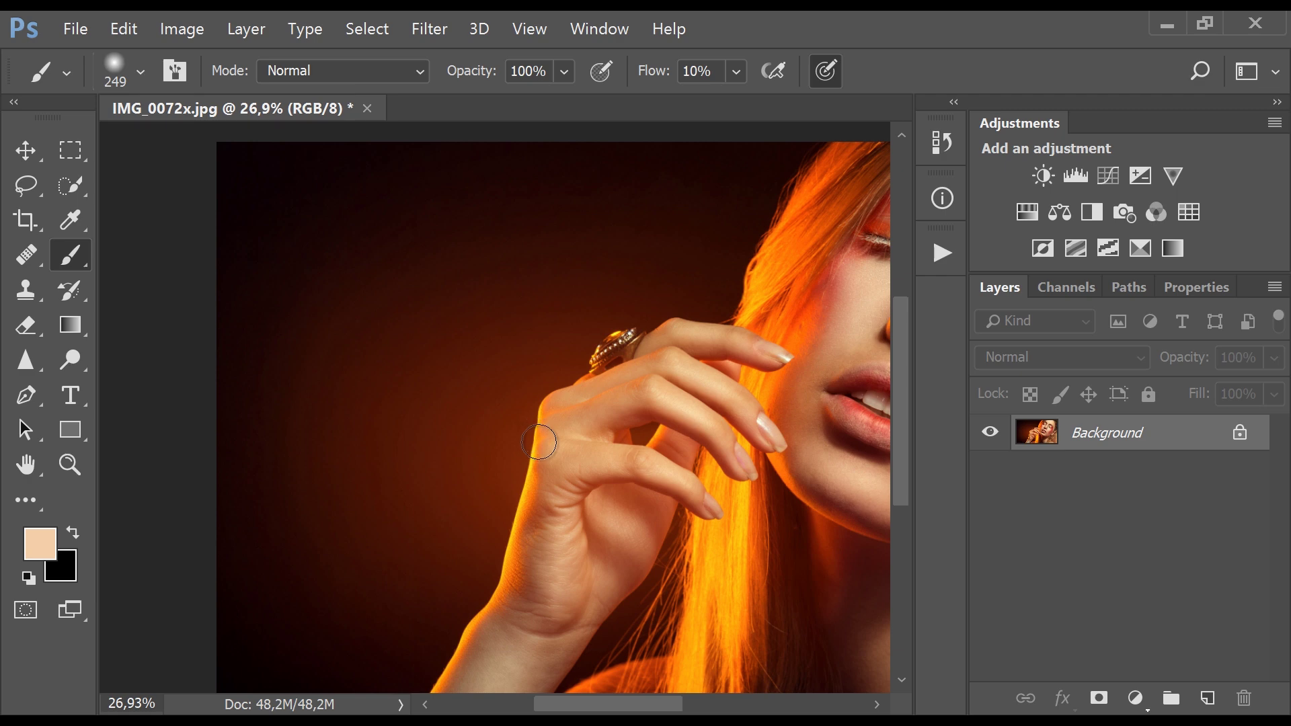
Zoom to about 76% on the wrist and paint faintly along its edge
{"action": "left_click_drag", "start_coordinate": [298, 512], "coordinate": [389, 519]}
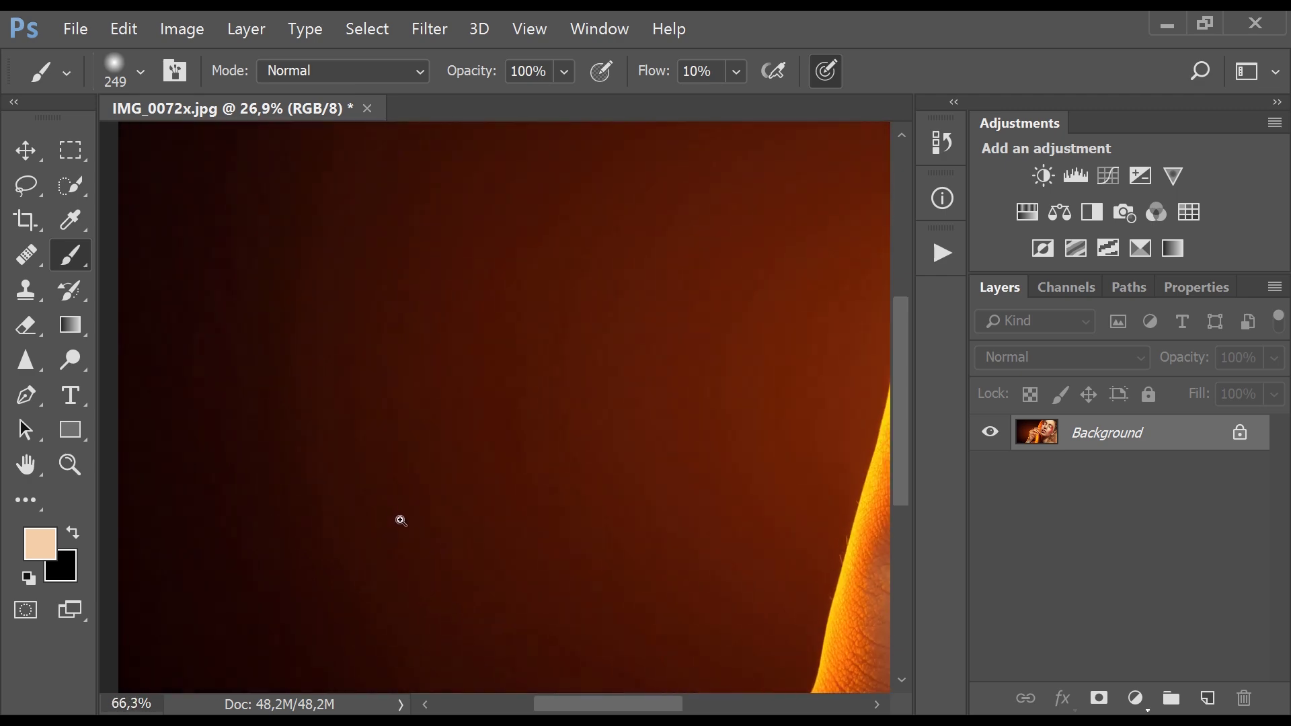
{"action": "scroll", "coordinate": [580, 403], "scroll_direction": "down", "scroll_amount": 5}
{"action": "scroll", "coordinate": [501, 622], "scroll_direction": "up", "scroll_amount": 3}
{"action": "scroll", "coordinate": [534, 583], "scroll_direction": "left", "scroll_amount": 2}
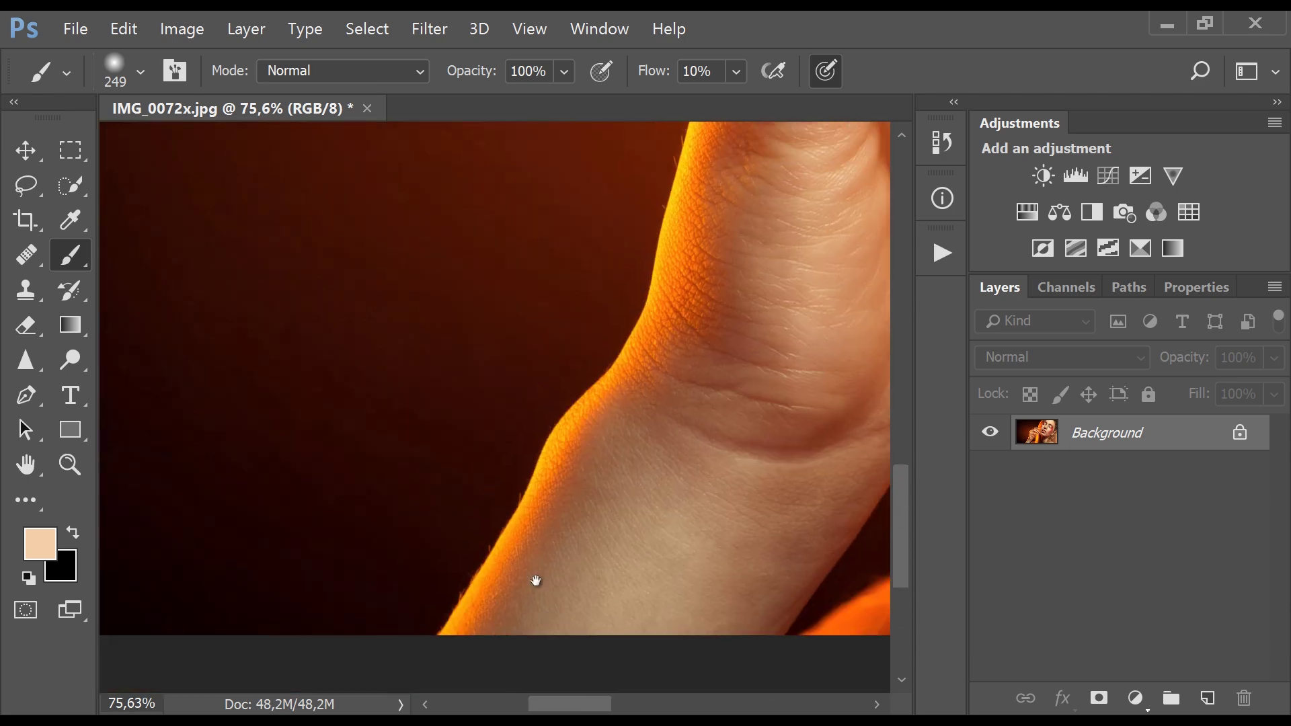
{"action": "scroll", "coordinate": [455, 498], "scroll_direction": "left", "scroll_amount": 2}
{"action": "mouse_move", "coordinate": [616, 516]}
{"action": "left_mouse_down"}
{"action": "mouse_move", "coordinate": [590, 496]}
{"action": "mouse_move", "coordinate": [648, 446]}
{"action": "mouse_move", "coordinate": [663, 461]}
{"action": "mouse_move", "coordinate": [651, 465]}
{"action": "left_mouse_up"}
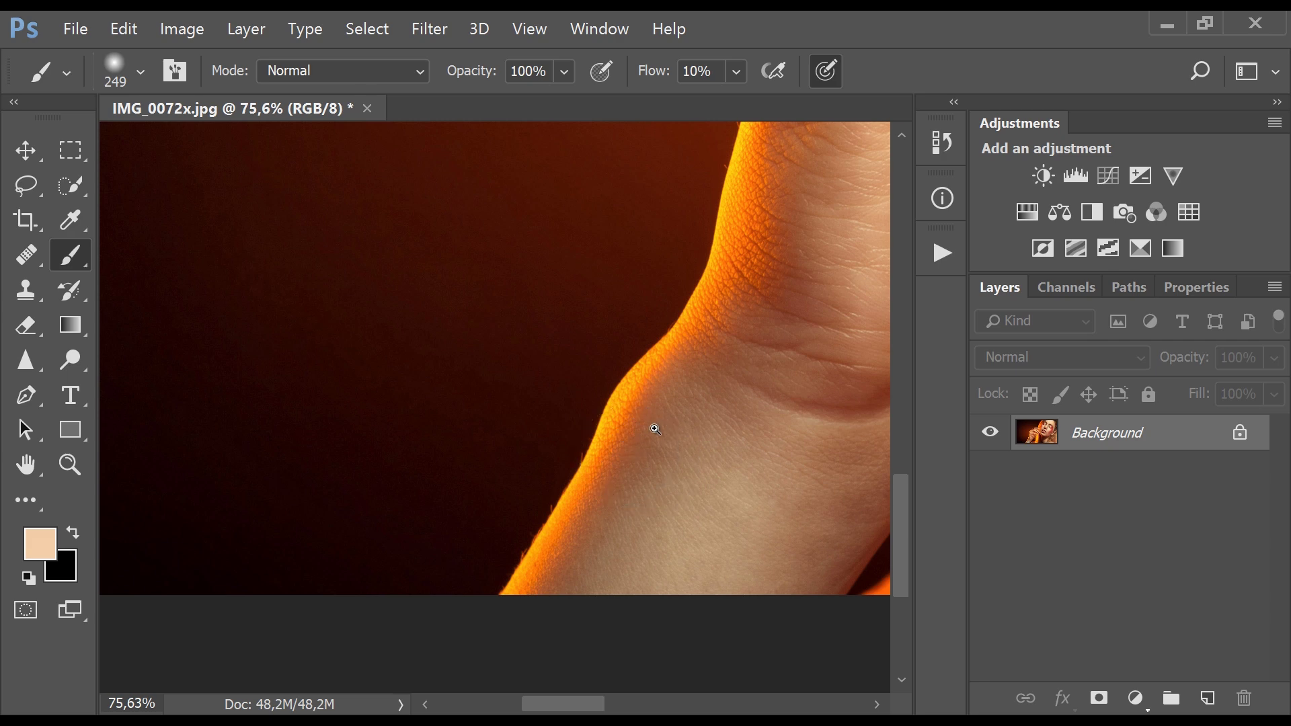
Pan and zoom out, then zoom in to 107% on the eyes, brow and nose
{"action": "left_click_drag", "start_coordinate": [677, 433], "coordinate": [587, 428], "text": "ctrl"}
{"action": "left_click_drag", "start_coordinate": [784, 314], "coordinate": [302, 583]}
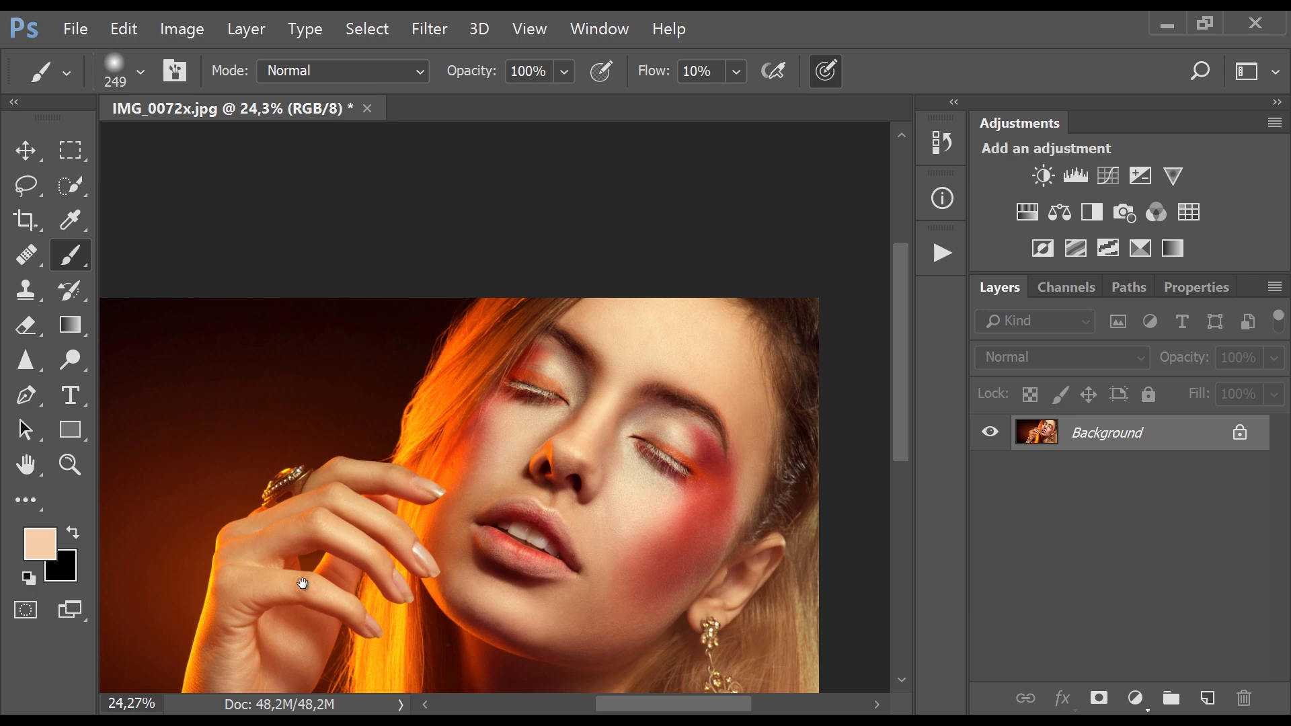
{"action": "left_click_drag", "start_coordinate": [633, 487], "coordinate": [674, 508]}
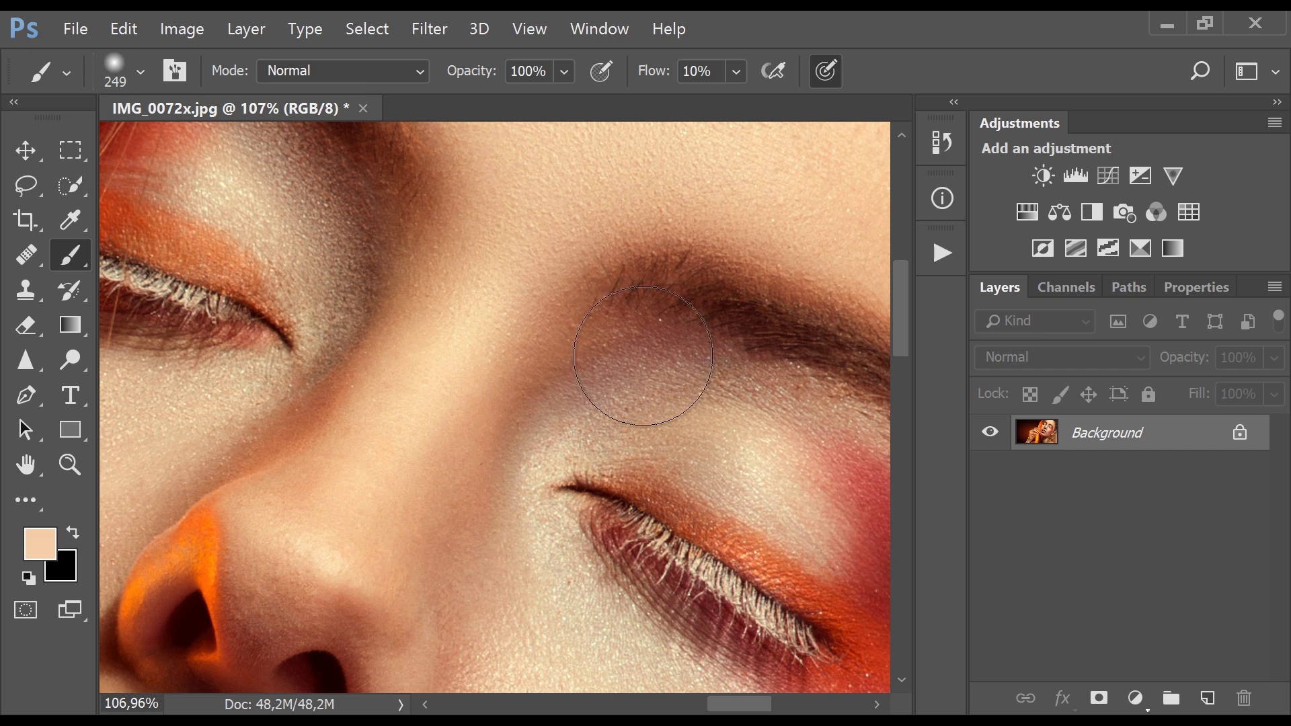
Pan around the forehead above the eyebrow, then fit the whole portrait on screen at about 21%
{"action": "mouse_move", "coordinate": [583, 276]}
{"action": "left_mouse_down"}
{"action": "mouse_move", "coordinate": [599, 525]}
{"action": "mouse_move", "coordinate": [383, 363]}
{"action": "left_mouse_up"}
{"action": "left_click_drag", "start_coordinate": [559, 373], "coordinate": [413, 276]}
{"action": "mouse_move", "coordinate": [387, 390]}
{"action": "left_mouse_down"}
{"action": "mouse_move", "coordinate": [651, 303]}
{"action": "mouse_move", "coordinate": [659, 513]}
{"action": "mouse_move", "coordinate": [709, 568]}
{"action": "mouse_move", "coordinate": [677, 561]}
{"action": "left_mouse_up"}
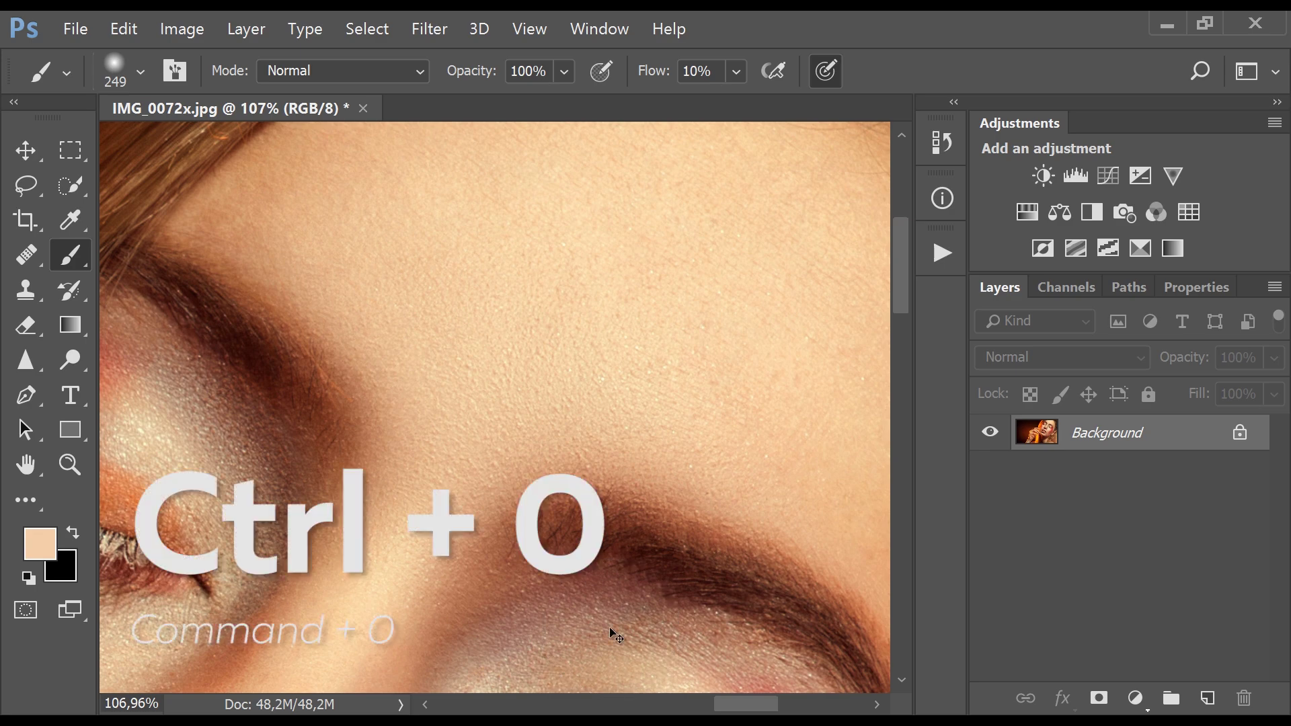
{"action": "key", "text": "ctrl+0"}
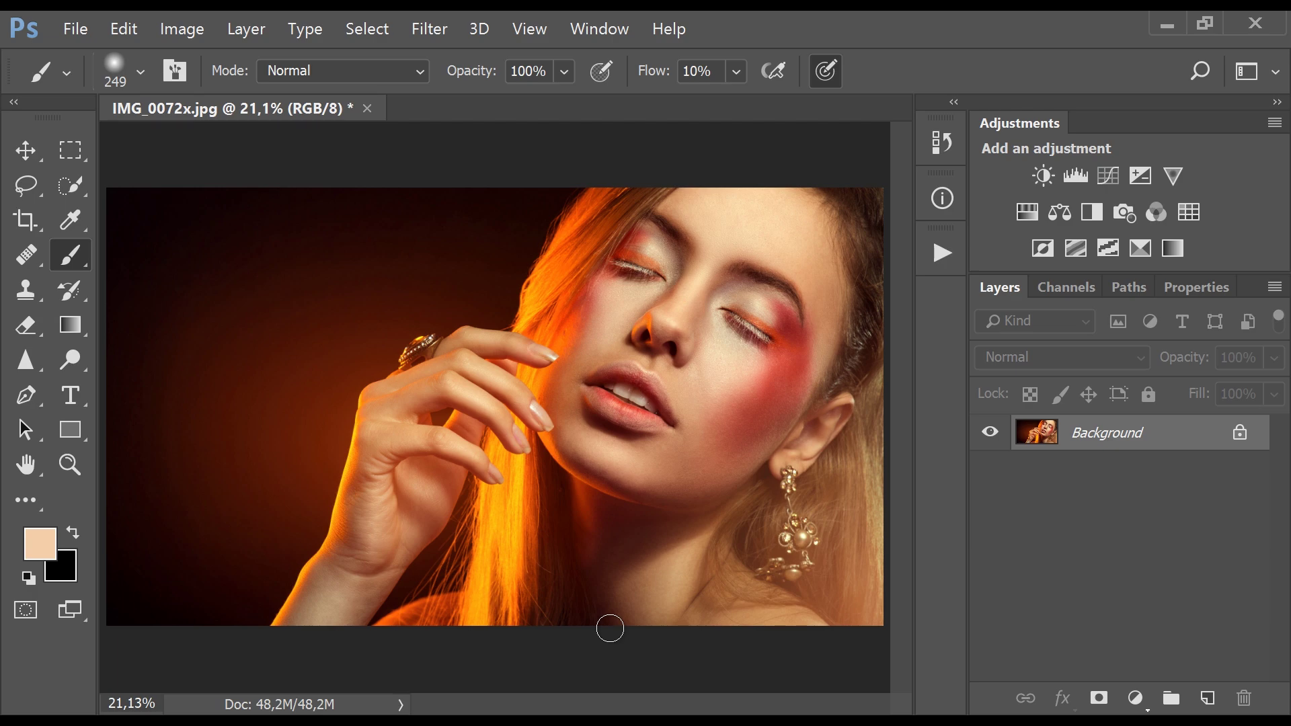
{"action": "mouse_move", "coordinate": [716, 314]}
{"action": "left_mouse_down"}
{"action": "mouse_move", "coordinate": [840, 320]}
{"action": "mouse_move", "coordinate": [662, 399]}
{"action": "left_mouse_up"}
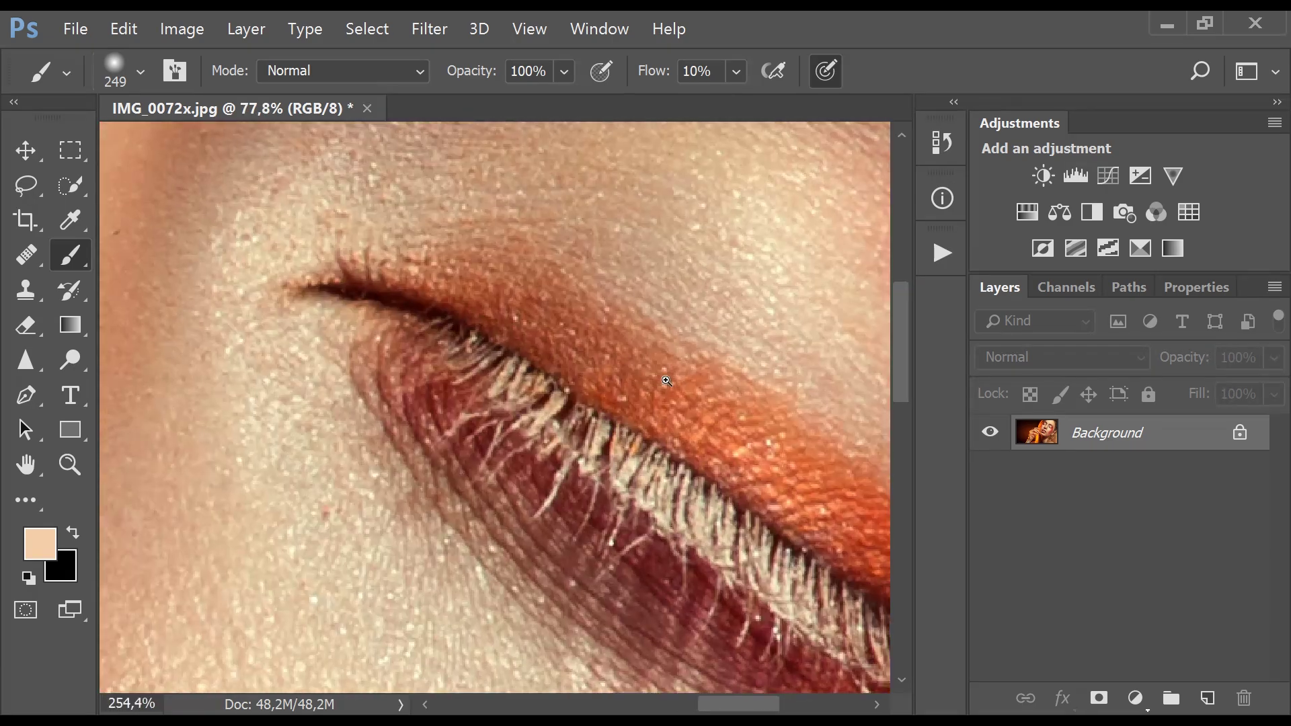
{"action": "key", "text": "ctrl+0"}
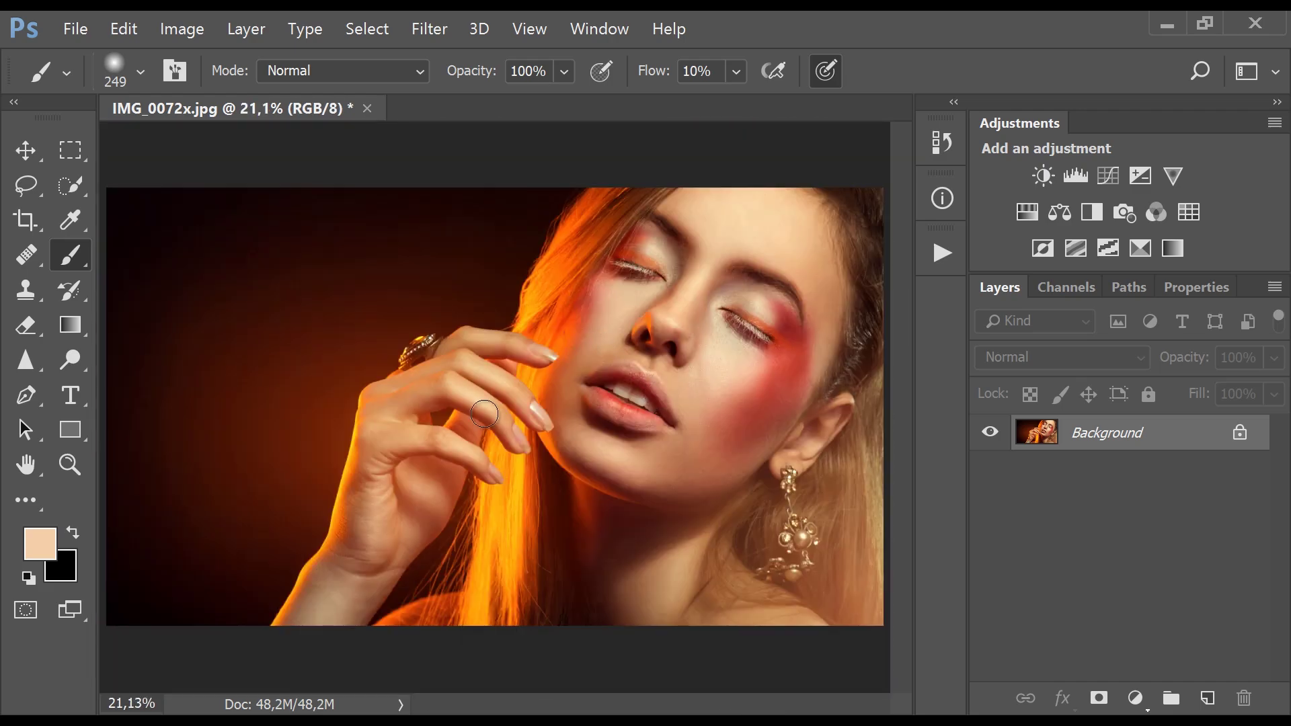
{"action": "left_click_drag", "start_coordinate": [638, 239], "coordinate": [762, 527]}
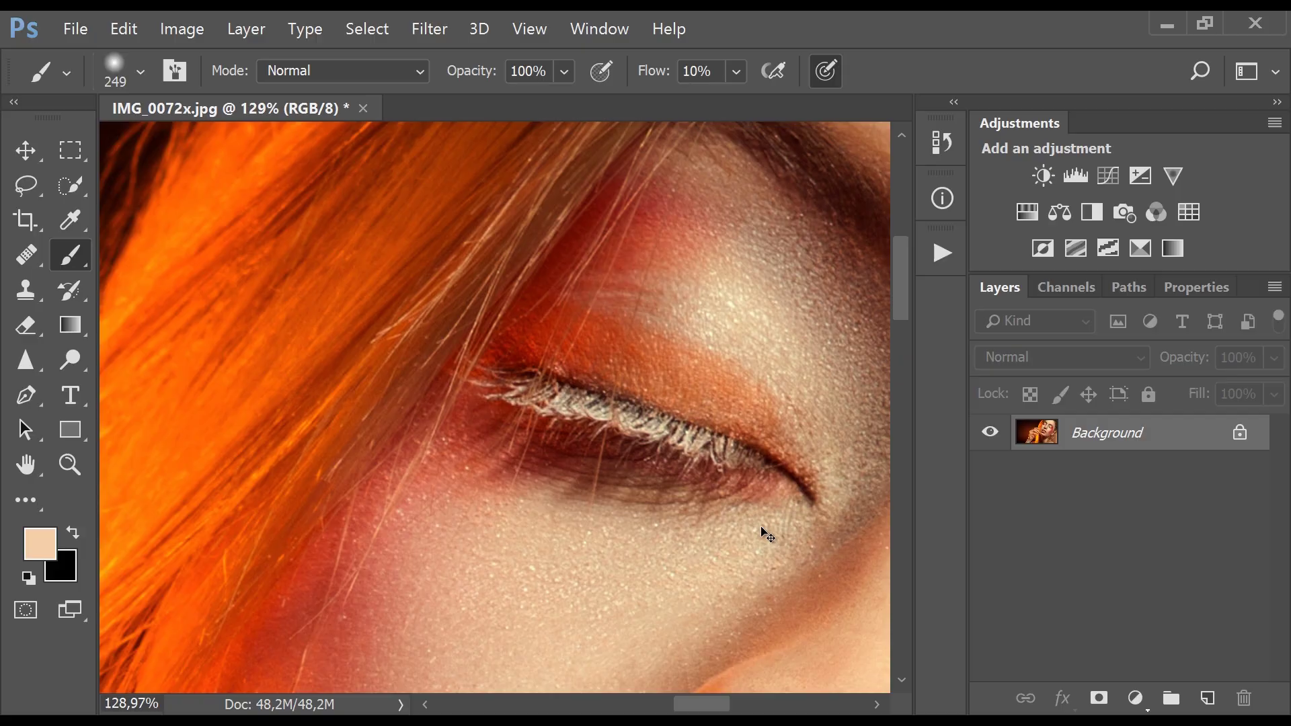
{"action": "key", "text": "ctrl+0"}
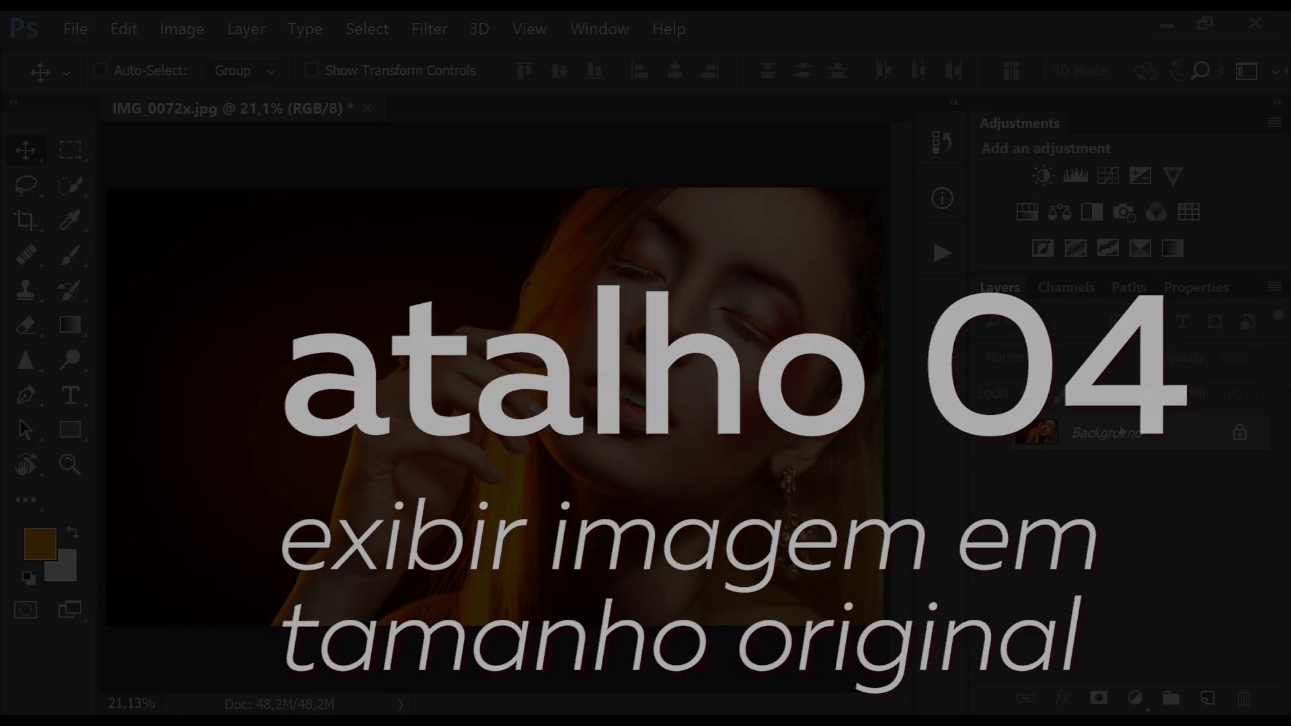
Inspect the face at 100% actual pixels across lips, nose, eyes and brow, then fit on screen
{"action": "key", "text": "ctrl+alt+0"}
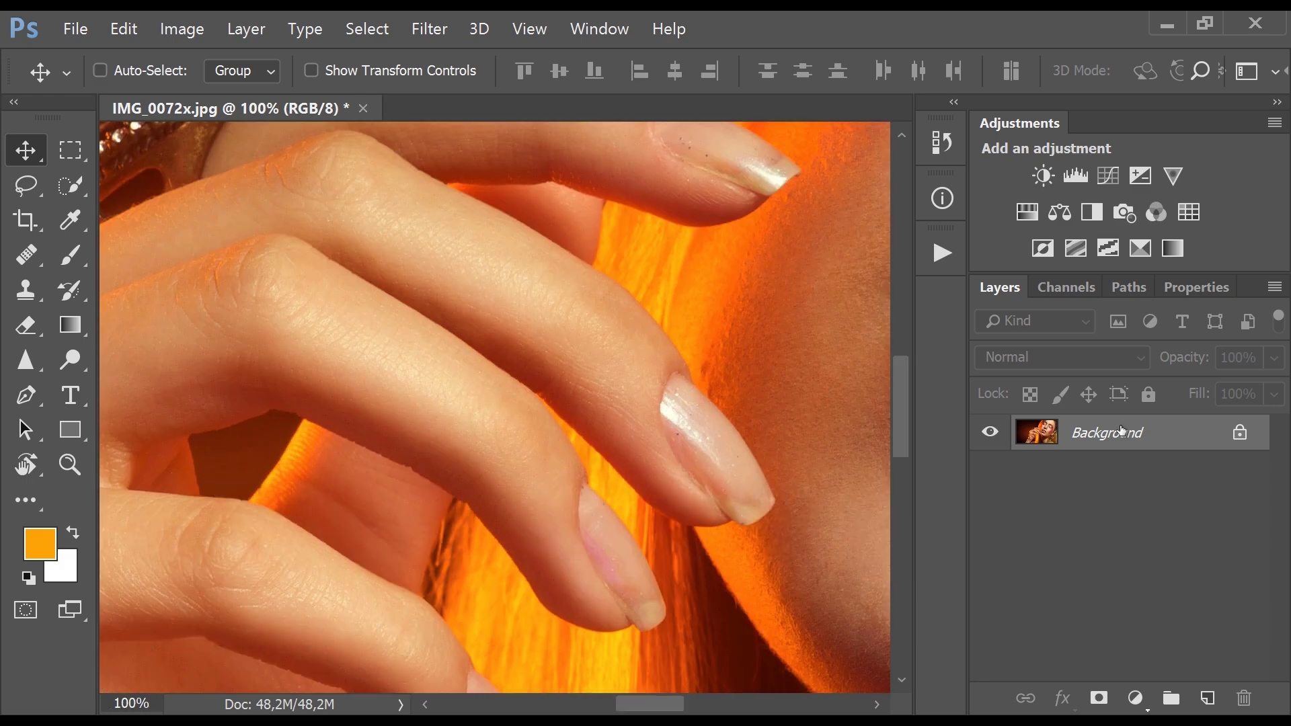
{"action": "left_click_drag", "start_coordinate": [727, 284], "coordinate": [392, 288]}
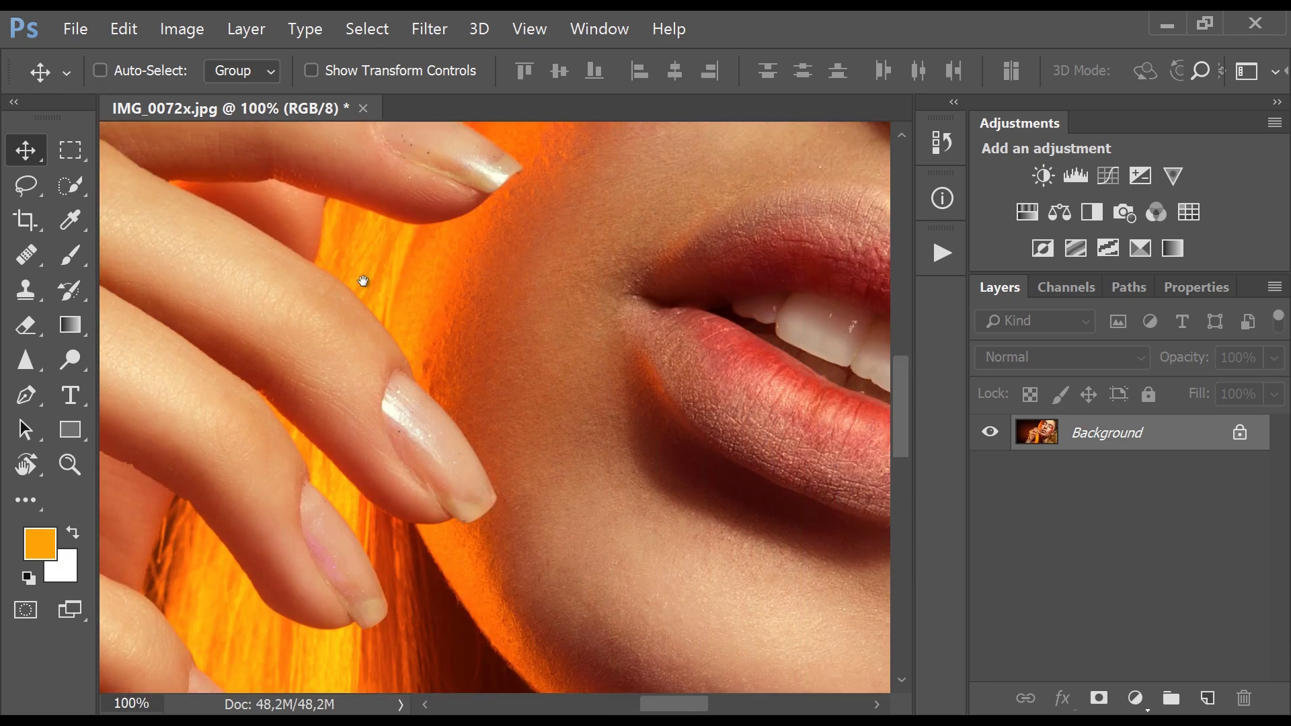
{"action": "left_click_drag", "start_coordinate": [588, 236], "coordinate": [432, 476]}
{"action": "left_click_drag", "start_coordinate": [540, 276], "coordinate": [501, 455]}
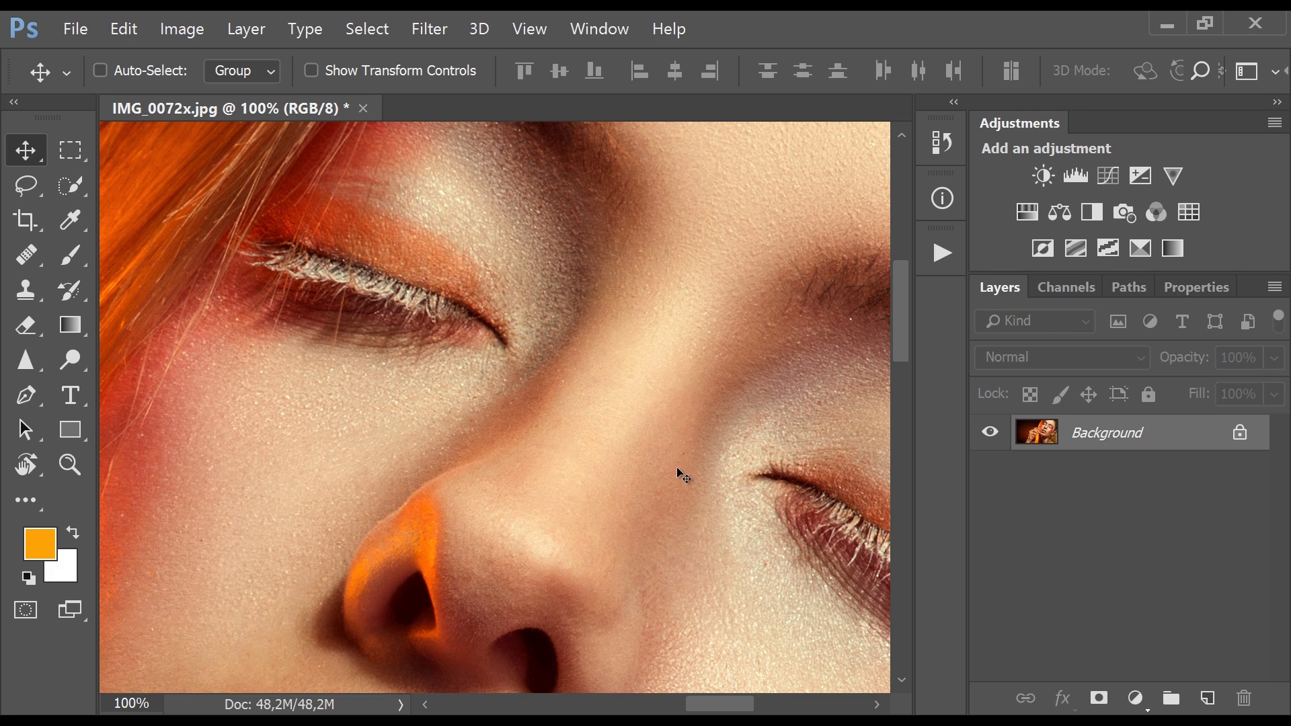
{"action": "mouse_move", "coordinate": [778, 383]}
{"action": "left_mouse_down"}
{"action": "mouse_move", "coordinate": [605, 396]}
{"action": "mouse_move", "coordinate": [586, 370]}
{"action": "left_mouse_up"}
{"action": "left_click_drag", "start_coordinate": [538, 512], "coordinate": [656, 440]}
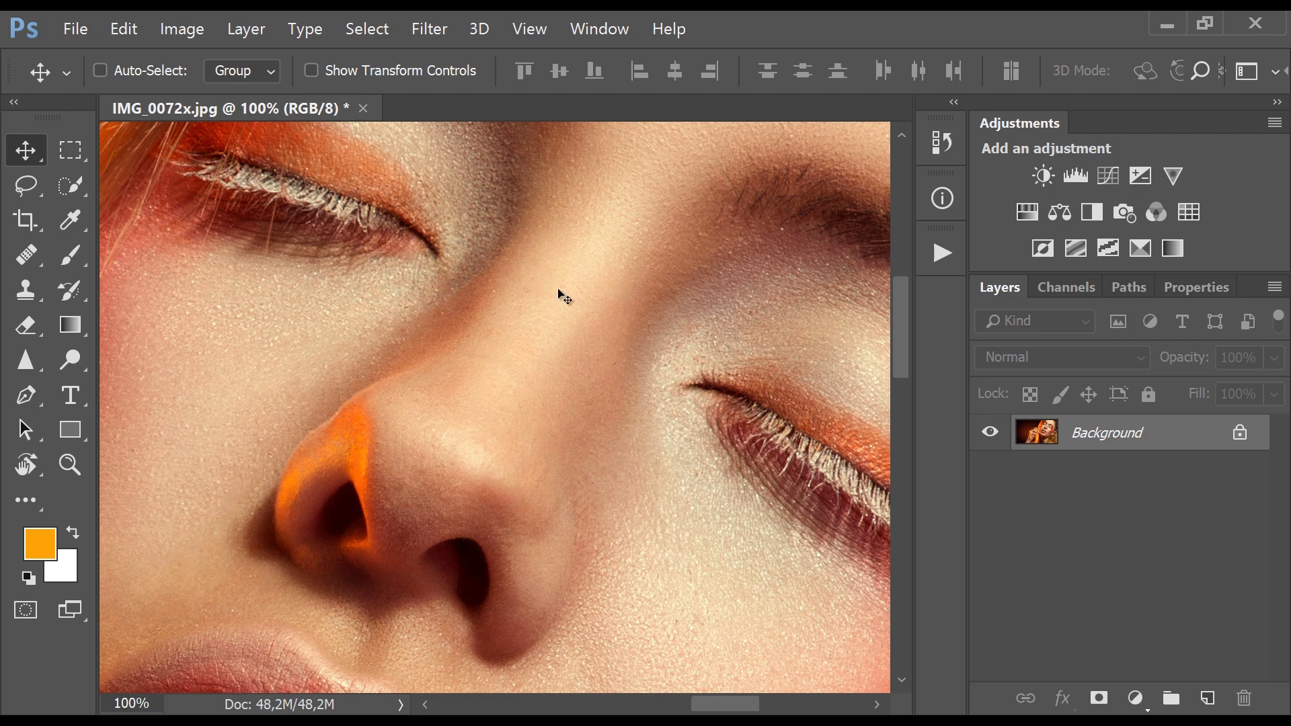
{"action": "mouse_move", "coordinate": [504, 207]}
{"action": "left_mouse_down"}
{"action": "mouse_move", "coordinate": [587, 418]}
{"action": "mouse_move", "coordinate": [565, 425]}
{"action": "mouse_move", "coordinate": [499, 219]}
{"action": "mouse_move", "coordinate": [424, 179]}
{"action": "left_mouse_up"}
{"action": "mouse_move", "coordinate": [594, 291]}
{"action": "left_mouse_down"}
{"action": "mouse_move", "coordinate": [453, 473]}
{"action": "mouse_move", "coordinate": [481, 417]}
{"action": "mouse_move", "coordinate": [618, 501]}
{"action": "left_mouse_up"}
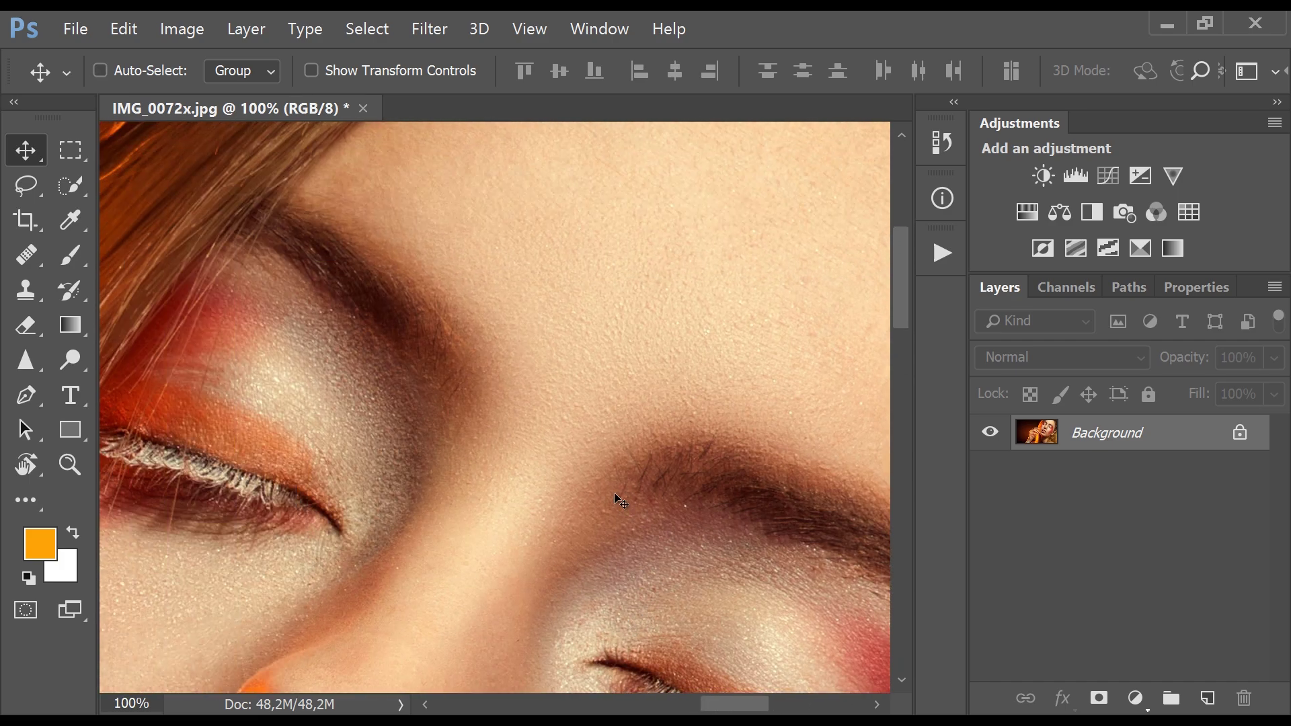
{"action": "key", "text": "ctrl+0"}
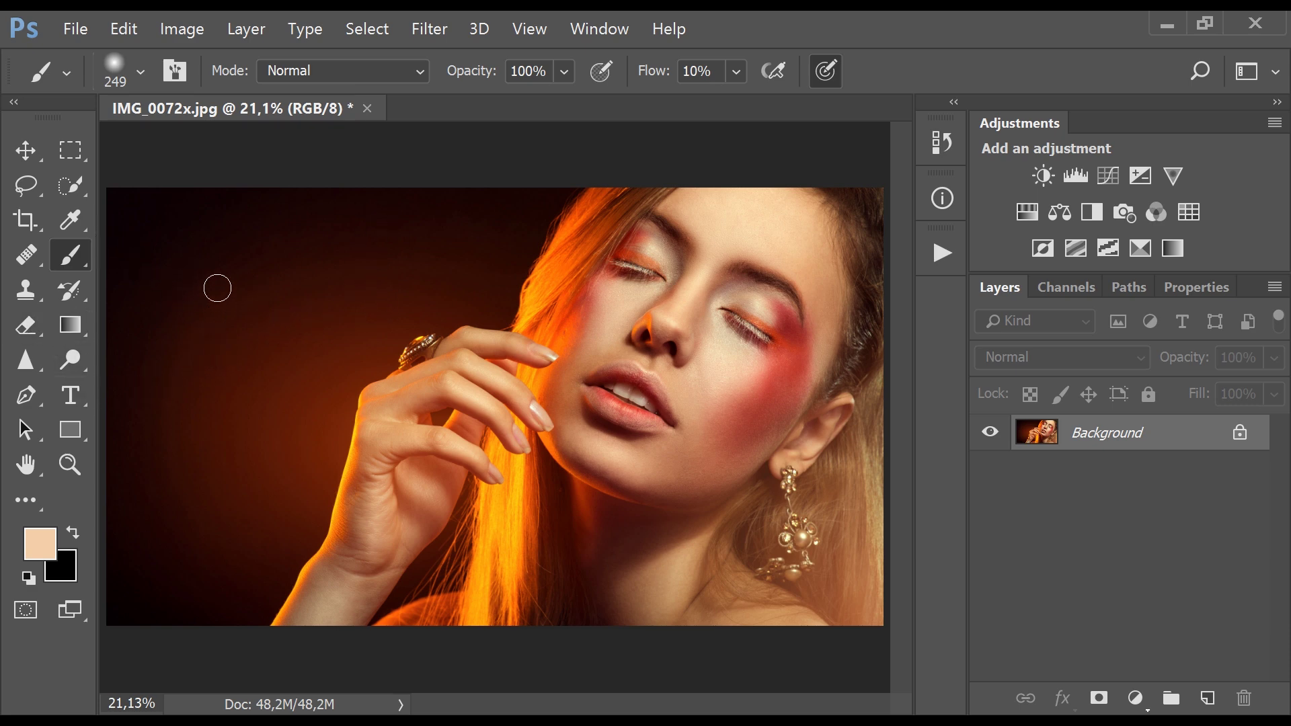
Tilt the view with Rotate View and zoom to 80.5% on the hand's glowing edge
{"action": "key", "text": "r"}
{"action": "mouse_move", "coordinate": [326, 195]}
{"action": "left_mouse_down"}
{"action": "mouse_move", "coordinate": [297, 253]}
{"action": "mouse_move", "coordinate": [289, 327]}
{"action": "mouse_move", "coordinate": [331, 452]}
{"action": "mouse_move", "coordinate": [302, 453]}
{"action": "mouse_move", "coordinate": [268, 288]}
{"action": "mouse_move", "coordinate": [442, 211]}
{"action": "mouse_move", "coordinate": [663, 244]}
{"action": "mouse_move", "coordinate": [749, 361]}
{"action": "mouse_move", "coordinate": [663, 542]}
{"action": "mouse_move", "coordinate": [411, 542]}
{"action": "mouse_move", "coordinate": [305, 447]}
{"action": "mouse_move", "coordinate": [300, 383]}
{"action": "mouse_move", "coordinate": [323, 450]}
{"action": "mouse_move", "coordinate": [398, 491]}
{"action": "mouse_move", "coordinate": [441, 490]}
{"action": "mouse_move", "coordinate": [462, 399]}
{"action": "left_mouse_up"}
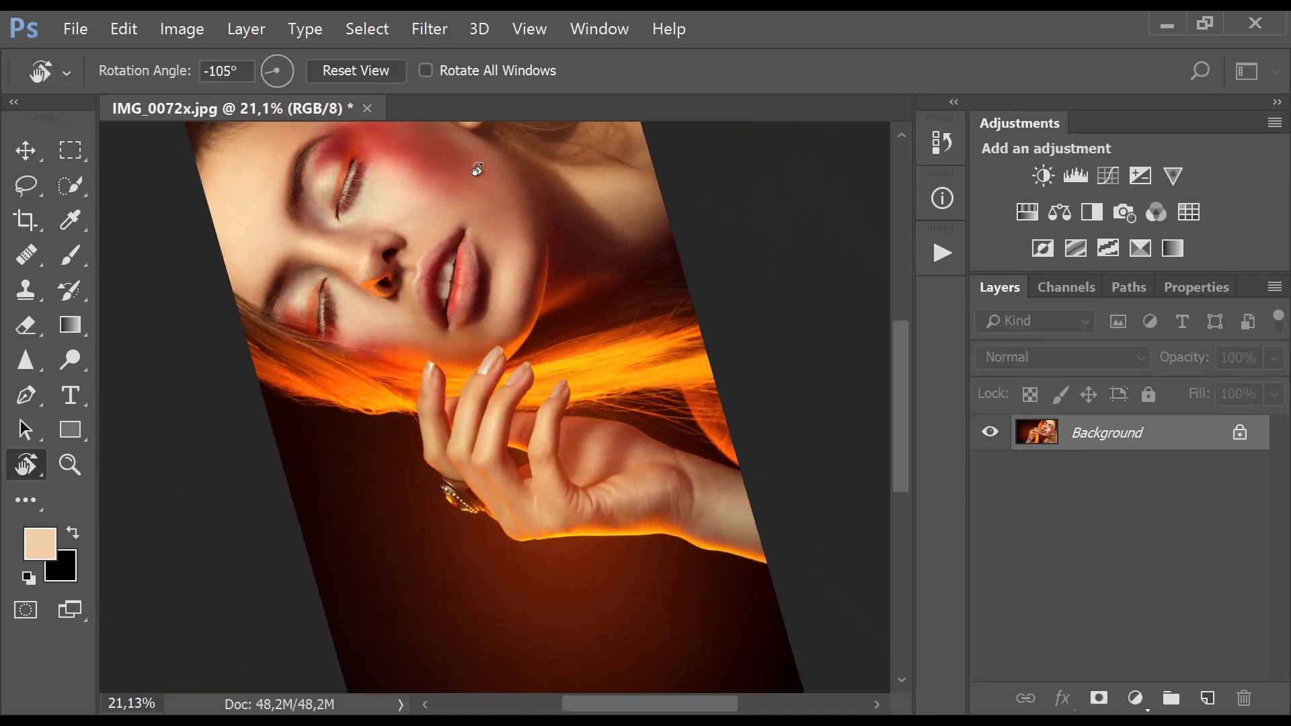
{"action": "mouse_move", "coordinate": [608, 556]}
{"action": "left_mouse_down"}
{"action": "mouse_move", "coordinate": [760, 544]}
{"action": "mouse_move", "coordinate": [309, 291]}
{"action": "mouse_move", "coordinate": [423, 313]}
{"action": "mouse_move", "coordinate": [599, 484]}
{"action": "left_mouse_up"}
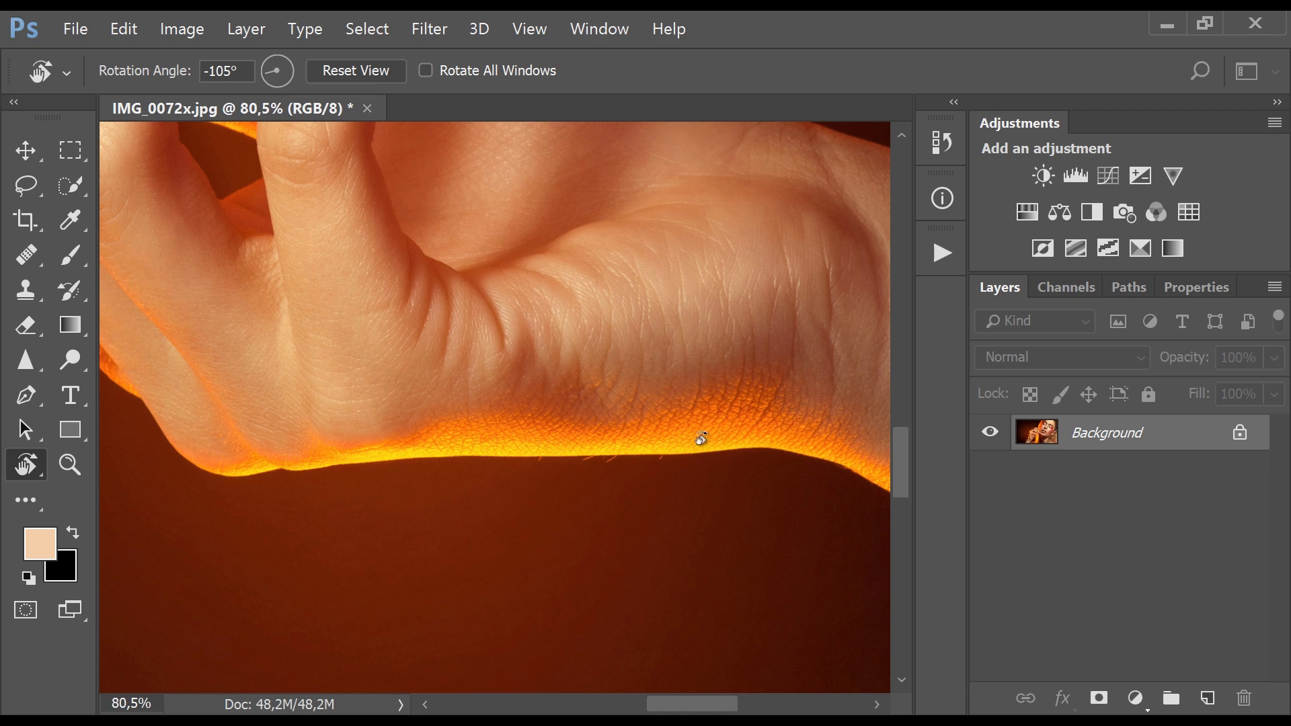
Rotate the view both ways along the hand, fit the tilted portrait on screen, then reset it upright
{"action": "mouse_move", "coordinate": [772, 325]}
{"action": "left_mouse_down"}
{"action": "mouse_move", "coordinate": [606, 566]}
{"action": "mouse_move", "coordinate": [343, 568]}
{"action": "left_mouse_up"}
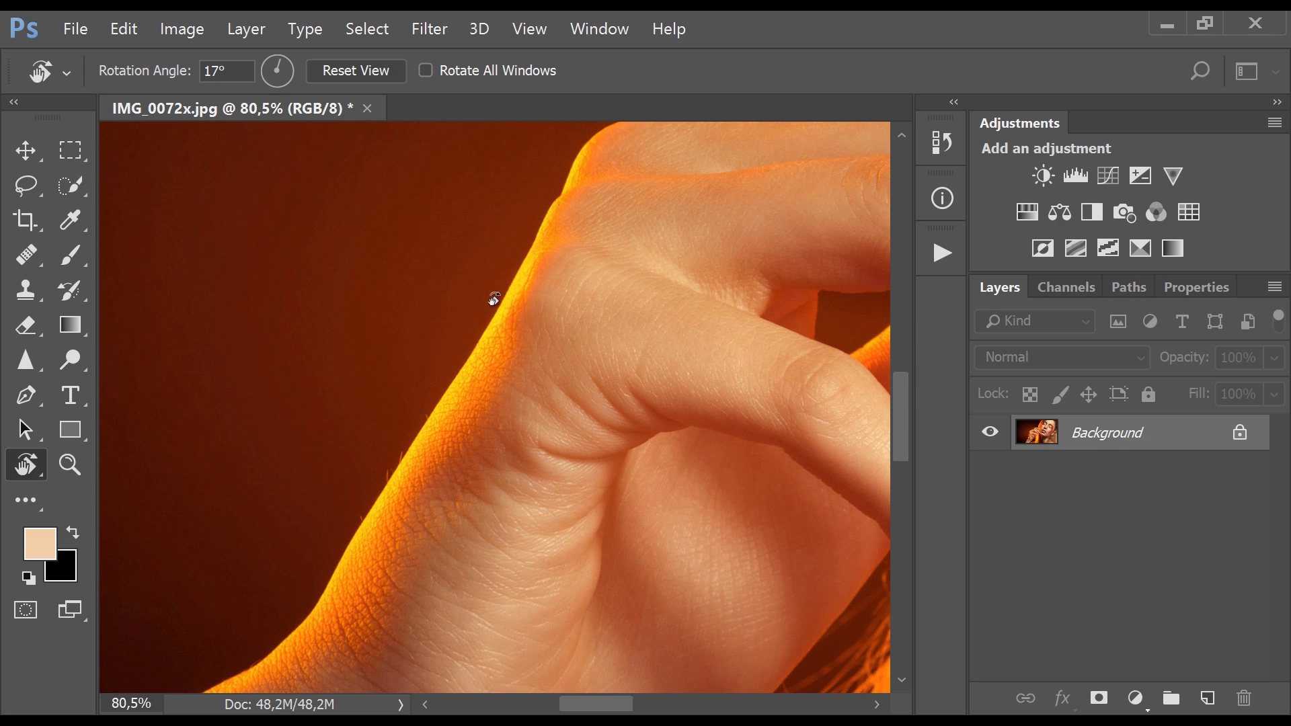
{"action": "left_click_drag", "start_coordinate": [339, 527], "coordinate": [556, 565]}
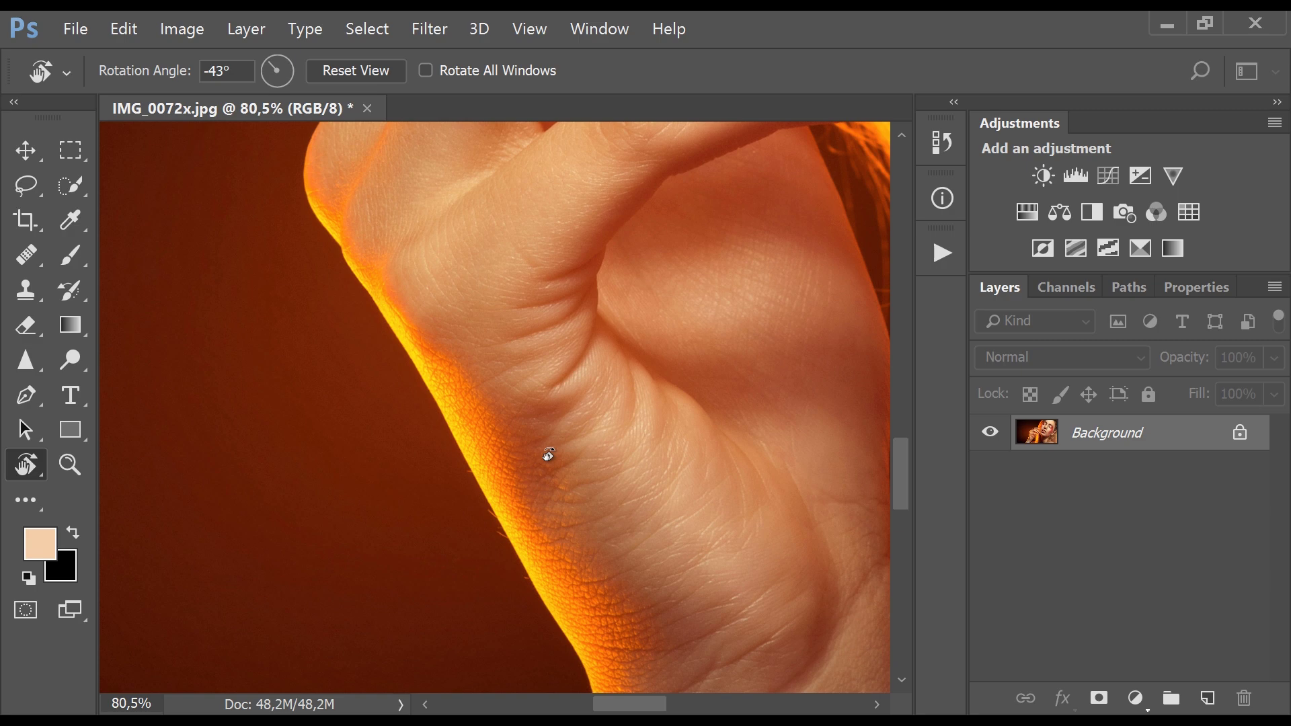
{"action": "key", "text": "ctrl+0"}
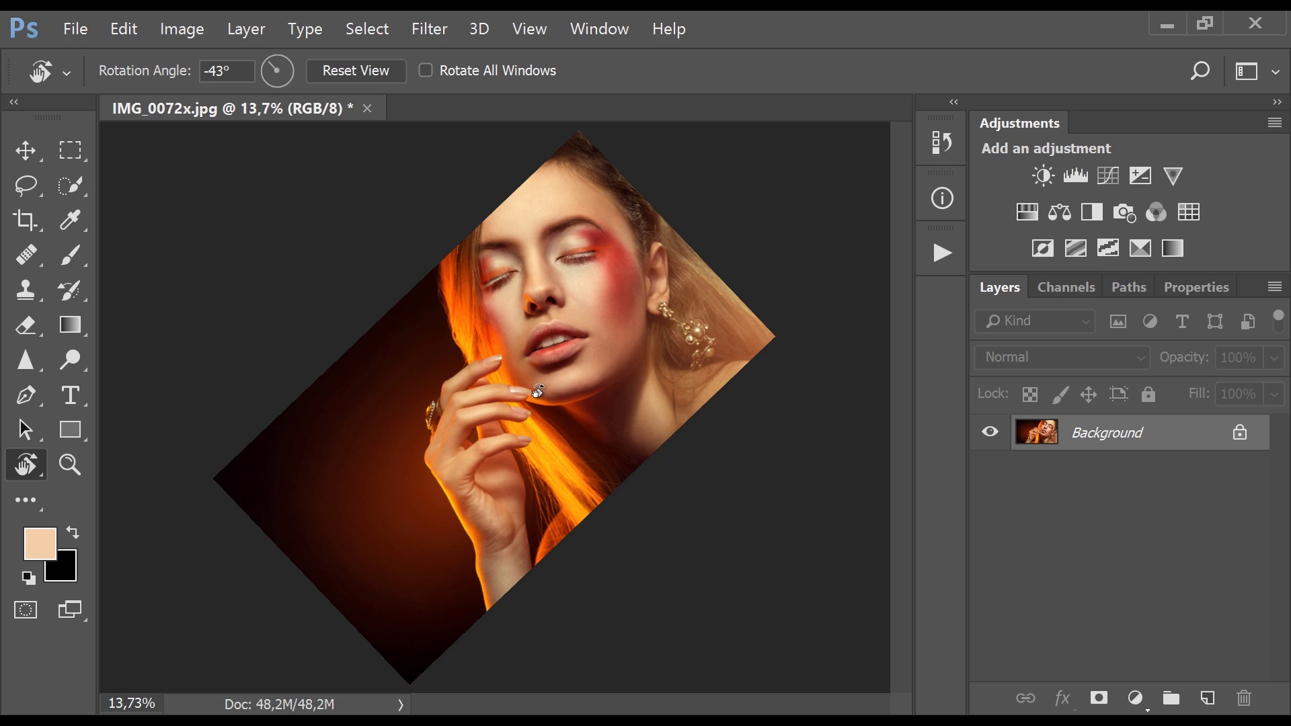
{"action": "key", "text": "Escape"}
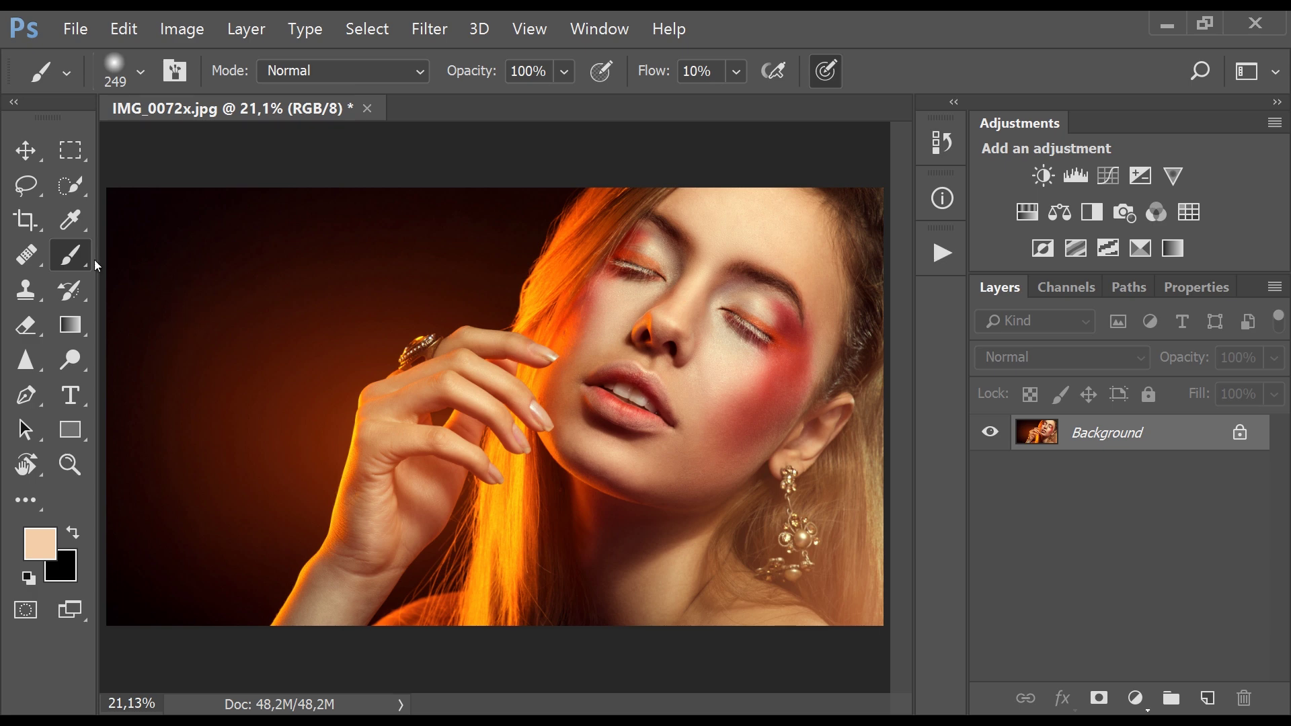
Enlarge the soft brush to 700 px with the bracket keys, testing a faint peach dab
{"action": "key", "text": "bracketright"}
{"action": "left_click", "coordinate": [284, 369]}
{"action": "key", "text": "bracketright"}
{"action": "key", "text": "bracketright"}
{"action": "key", "text": "bracketright"}
{"action": "key", "text": "bracketright"}
{"action": "key", "text": "bracketright"}
{"action": "key", "text": "bracketright"}
{"action": "key", "text": "bracketright"}
{"action": "key", "text": "bracketleft"}
{"action": "key", "text": "bracketleft"}
{"action": "key", "text": "bracketleft"}
{"action": "key", "text": "bracketleft"}
{"action": "key", "text": "bracketleft"}
{"action": "key", "text": "bracketright"}
{"action": "key", "text": "bracketright"}
{"action": "key", "text": "bracketright"}
{"action": "key", "text": "bracketright"}
Alt+right-drag over the face to set the brush to about 2404 px at 2% hardness
{"action": "key", "text": "alt"}
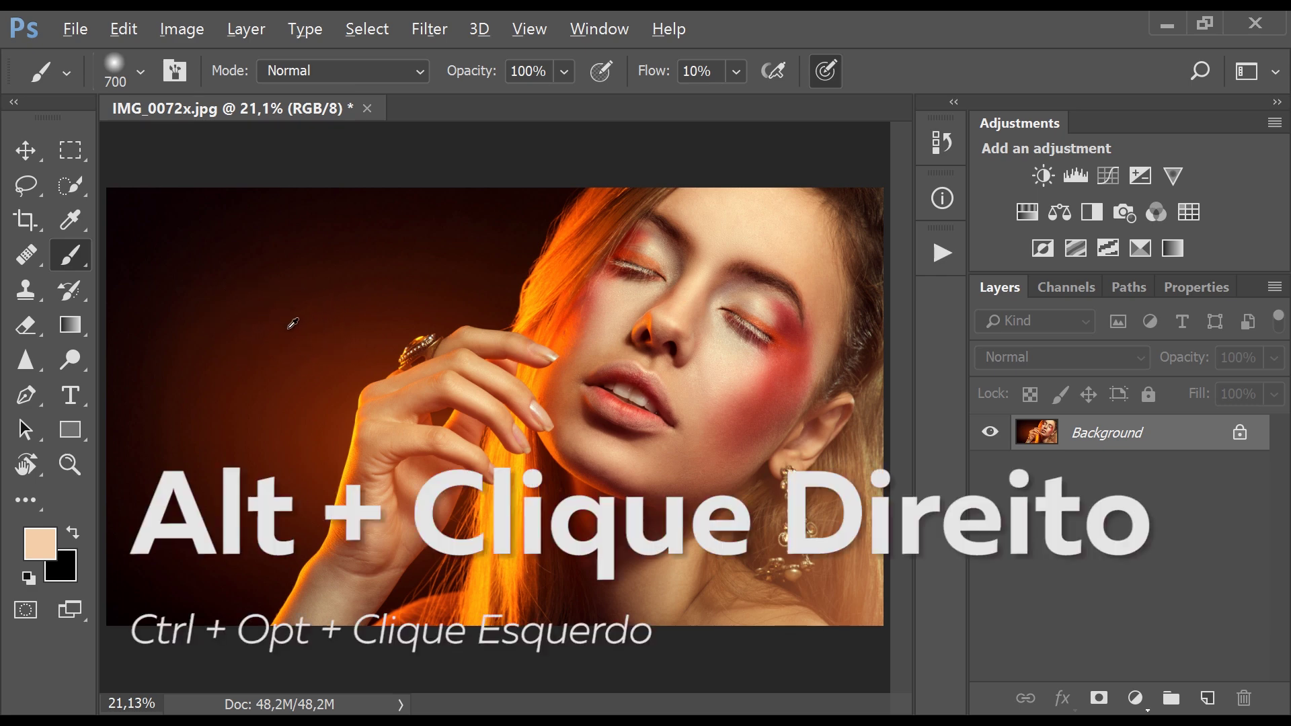
{"action": "mouse_move", "coordinate": [261, 318]}
{"action": "left_mouse_down"}
{"action": "mouse_move", "coordinate": [256, 301]}
{"action": "mouse_move", "coordinate": [578, 303]}
{"action": "mouse_move", "coordinate": [348, 292]}
{"action": "mouse_move", "coordinate": [814, 329]}
{"action": "mouse_move", "coordinate": [273, 309]}
{"action": "mouse_move", "coordinate": [395, 308]}
{"action": "left_mouse_up"}
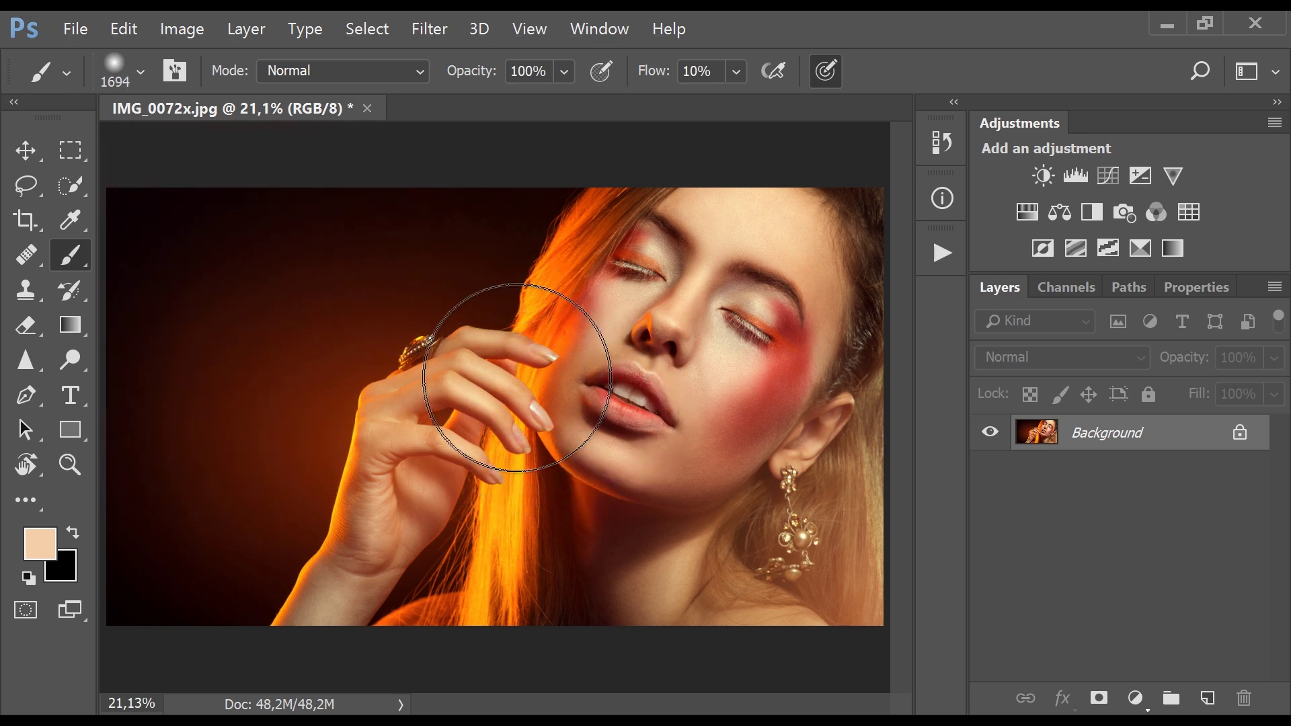
{"action": "left_click_drag", "start_coordinate": [501, 378], "coordinate": [484, 671]}
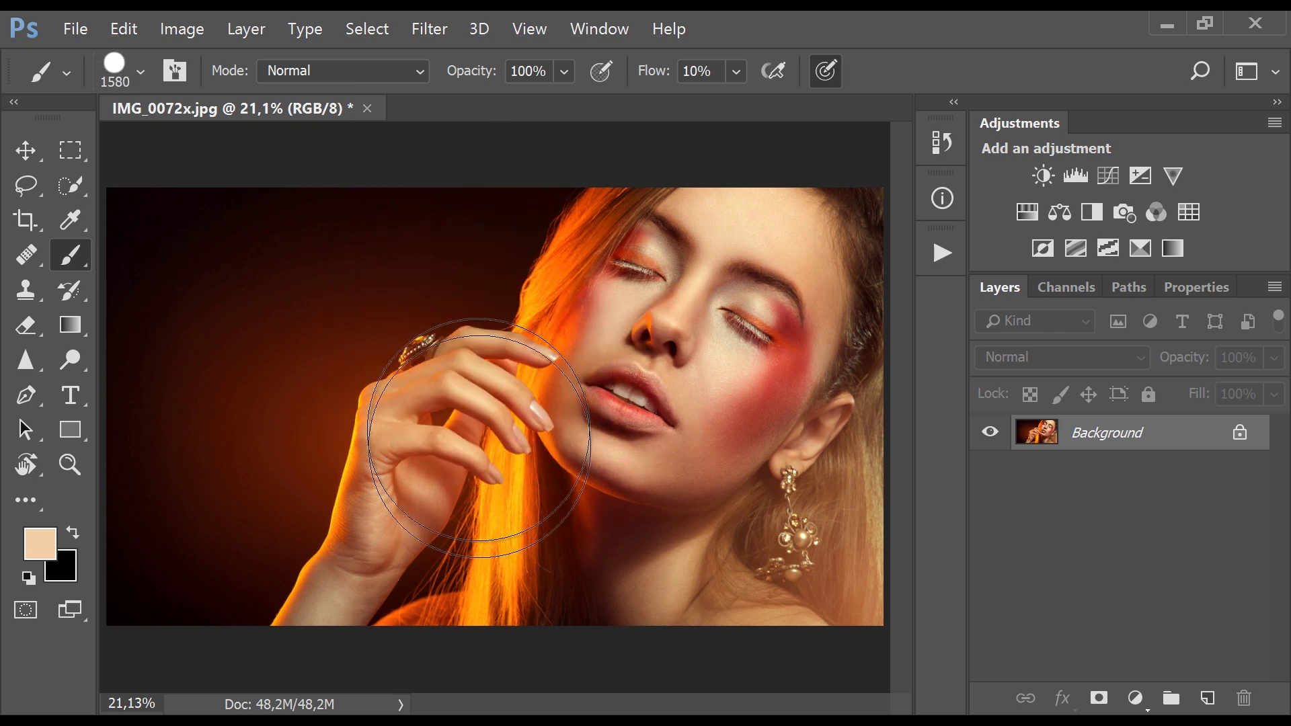
{"action": "left_click_drag", "start_coordinate": [484, 397], "coordinate": [497, 9]}
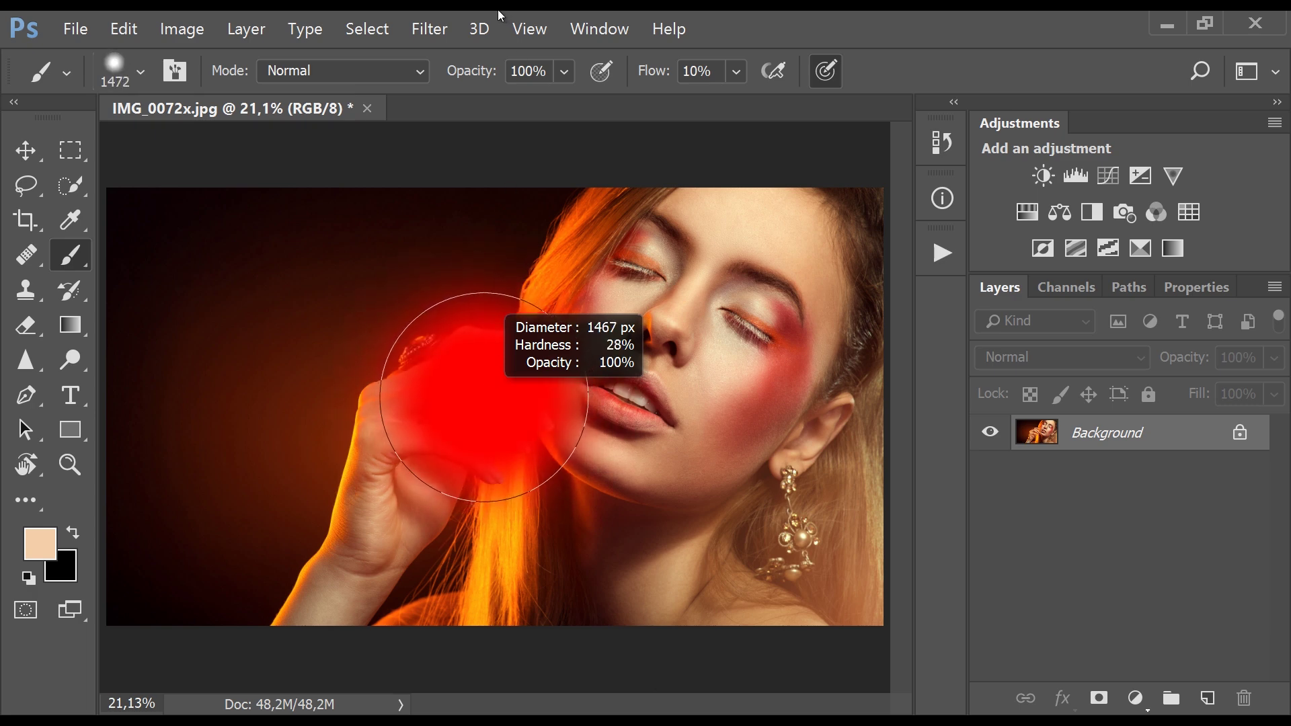
{"action": "left_click_drag", "start_coordinate": [495, 466], "coordinate": [496, 234]}
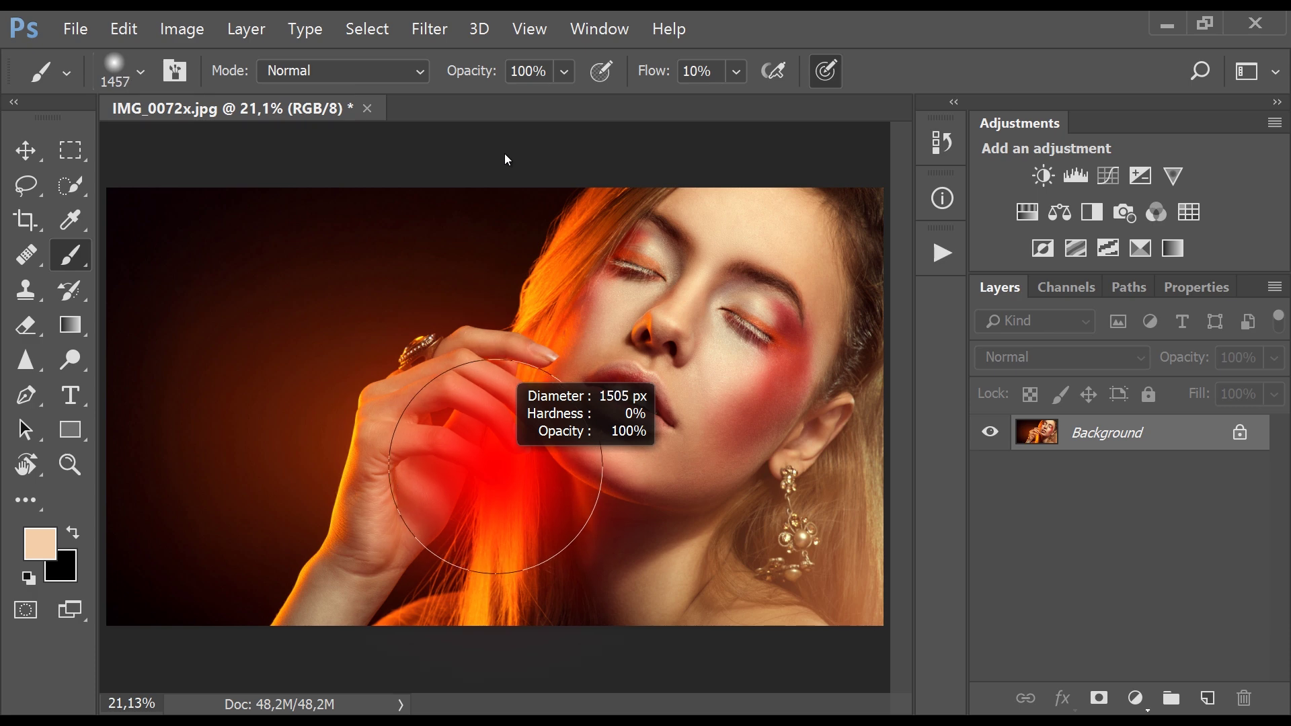
{"action": "left_click_drag", "start_coordinate": [498, 140], "coordinate": [510, 376]}
{"action": "left_click_drag", "start_coordinate": [495, 466], "coordinate": [545, 457]}
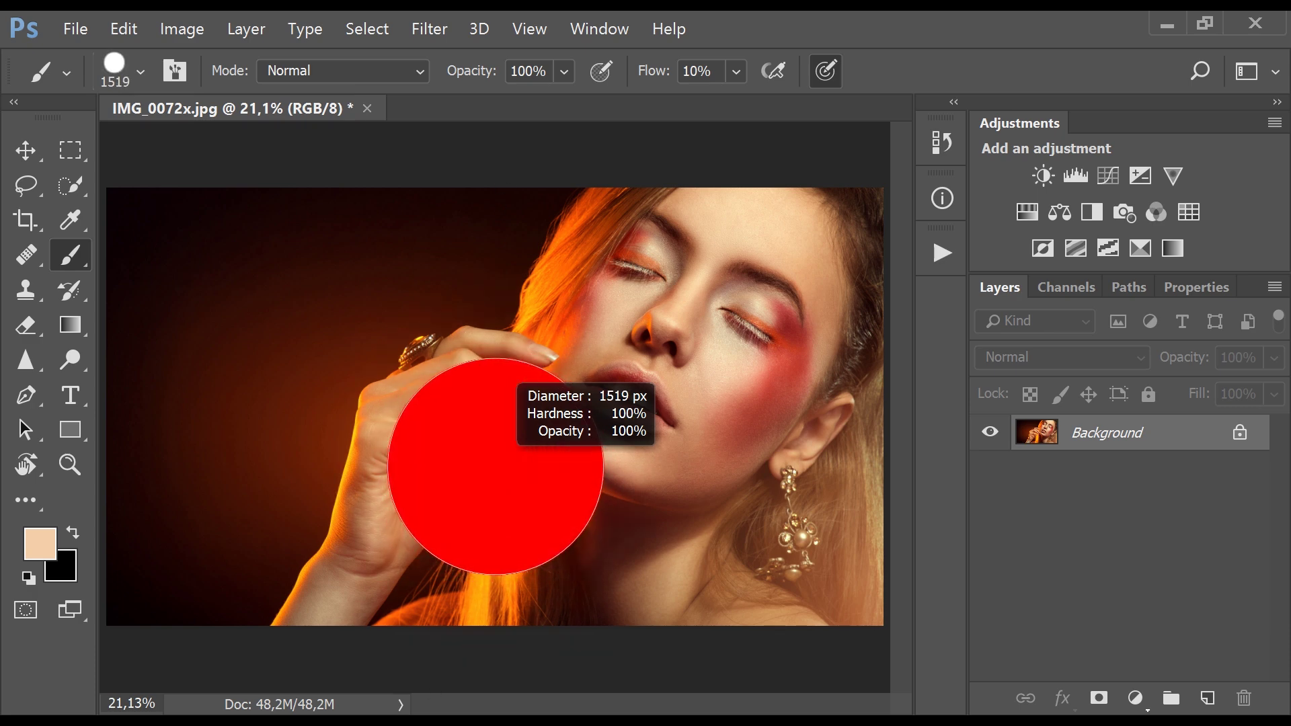
{"action": "mouse_move", "coordinate": [431, 692]}
{"action": "left_mouse_down"}
{"action": "mouse_move", "coordinate": [389, 602]}
{"action": "mouse_move", "coordinate": [656, 575]}
{"action": "mouse_move", "coordinate": [293, 564]}
{"action": "mouse_move", "coordinate": [447, 254]}
{"action": "mouse_move", "coordinate": [416, 209]}
{"action": "mouse_move", "coordinate": [430, 118]}
{"action": "mouse_move", "coordinate": [455, 553]}
{"action": "mouse_move", "coordinate": [469, 187]}
{"action": "mouse_move", "coordinate": [459, 253]}
{"action": "mouse_move", "coordinate": [460, 167]}
{"action": "mouse_move", "coordinate": [443, 164]}
{"action": "left_mouse_up"}
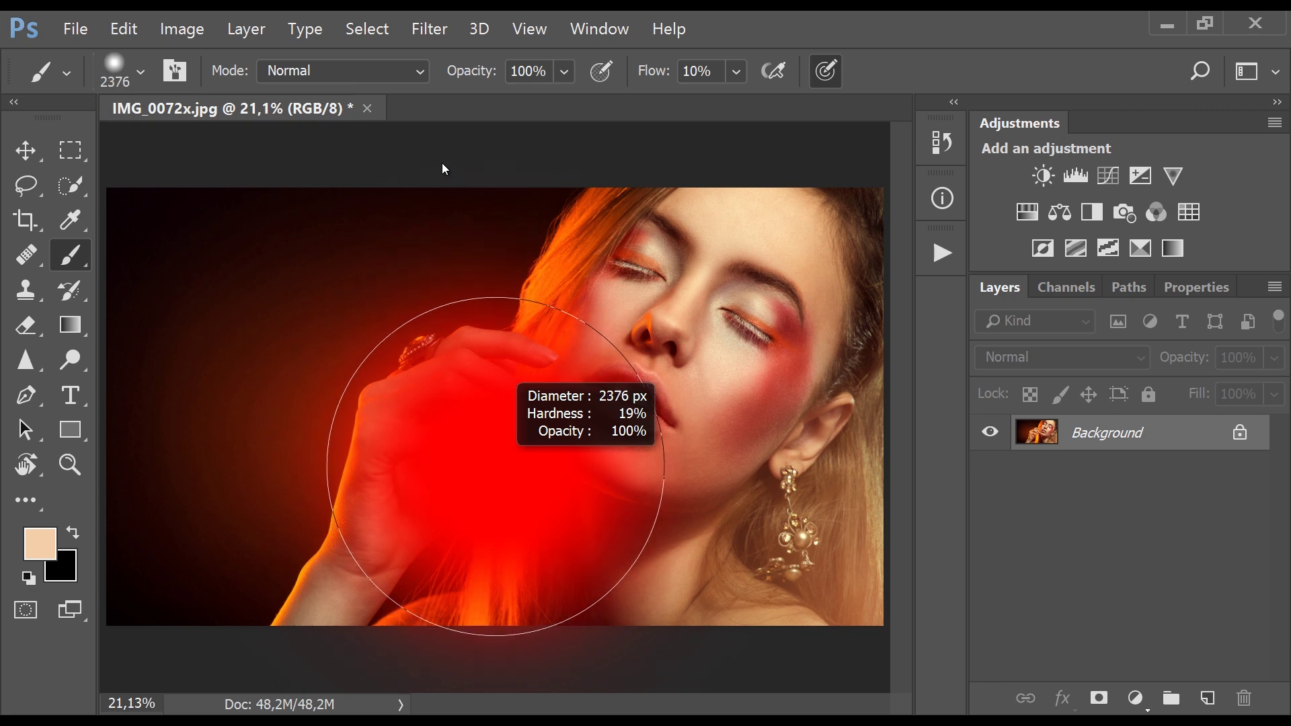
{"action": "left_click_drag", "start_coordinate": [443, 163], "coordinate": [467, 50]}
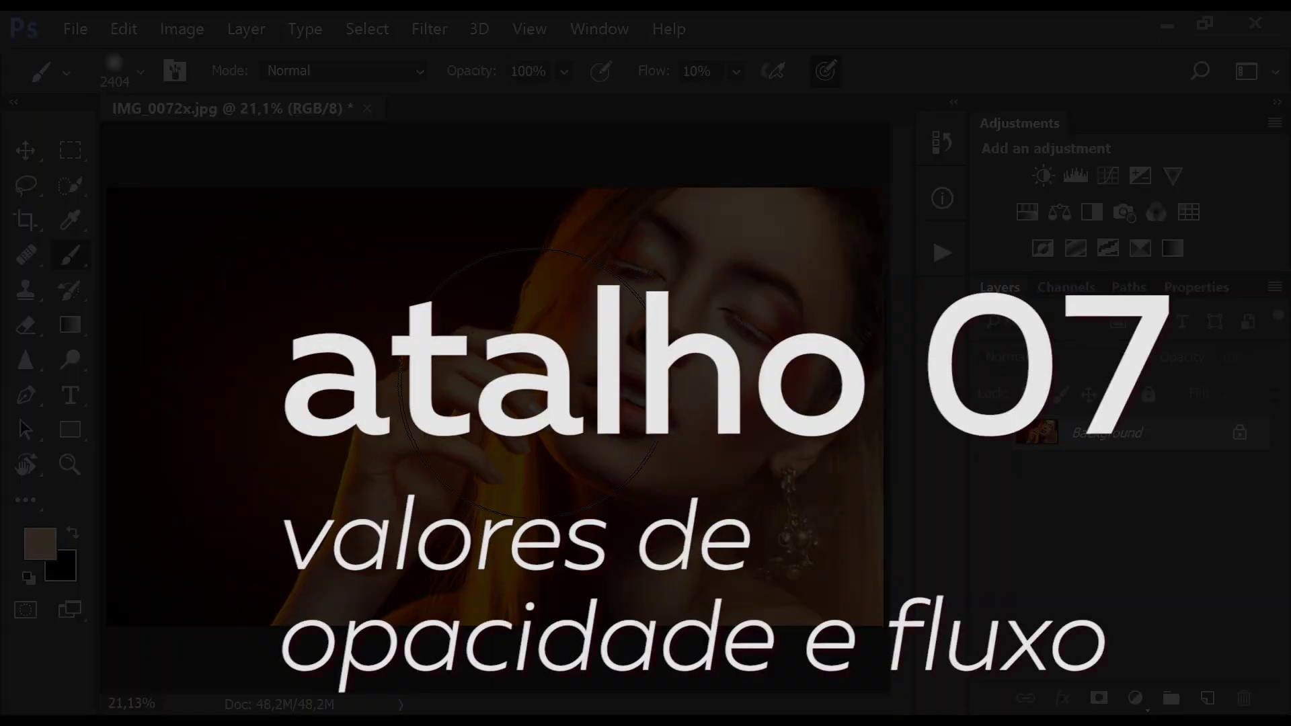
Reduce the soft brush diameter from its larger size to 1003 px
{"action": "left_click_drag", "start_coordinate": [628, 379], "coordinate": [592, 380]}
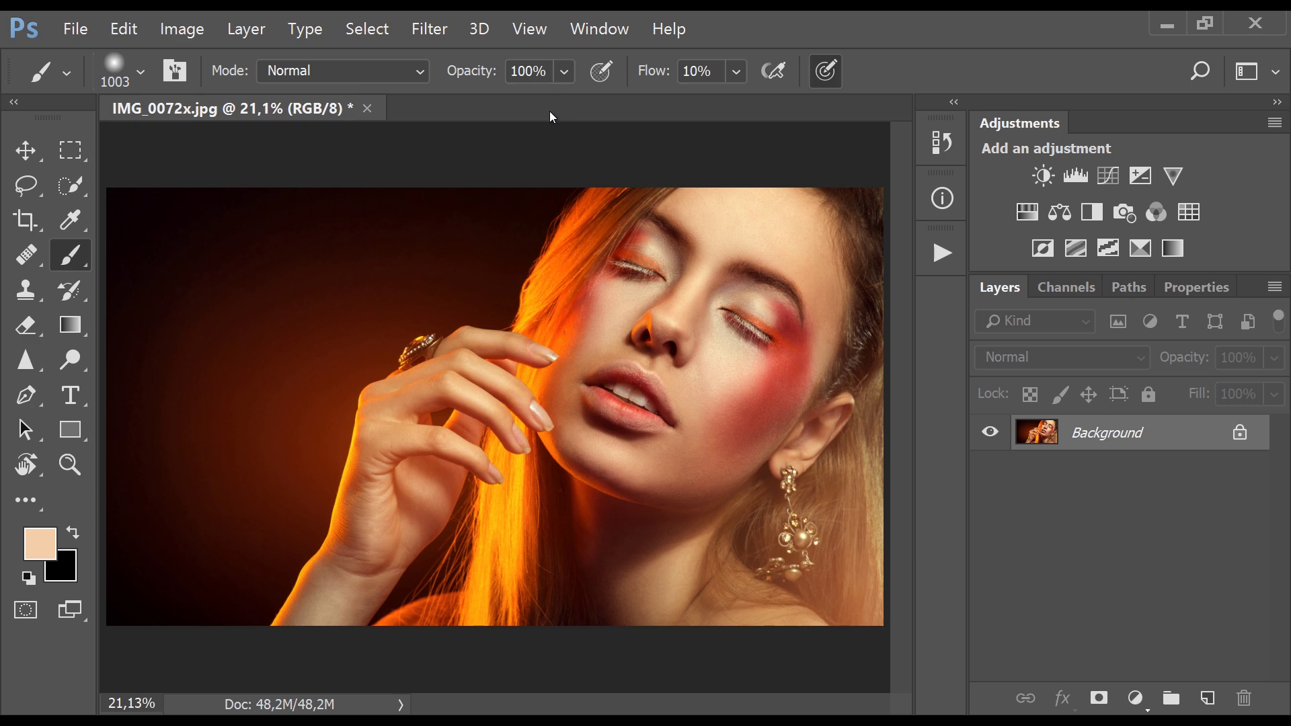
{"action": "left_click", "coordinate": [563, 72]}
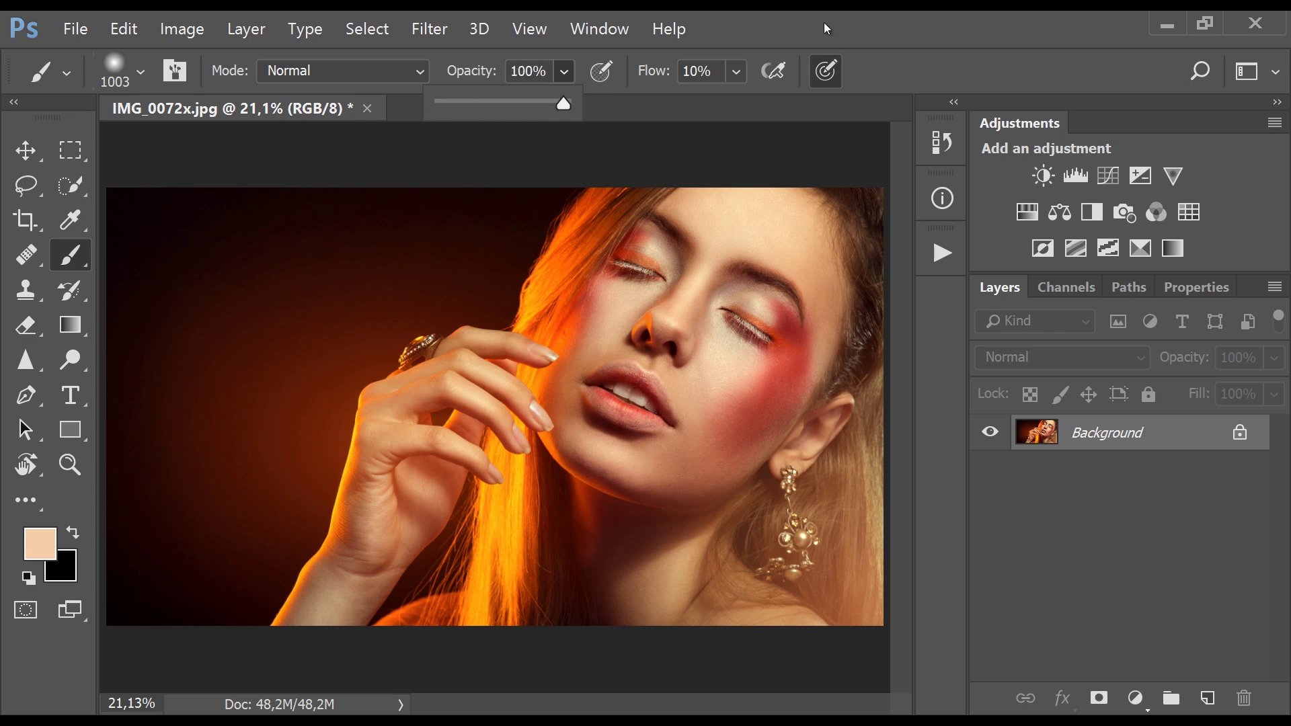
Lower brush flow to 1%, paint cheek strokes at 10% and 80% opacity, then set 57%
{"action": "left_click", "coordinate": [739, 71]}
{"action": "left_click_drag", "start_coordinate": [737, 102], "coordinate": [622, 51]}
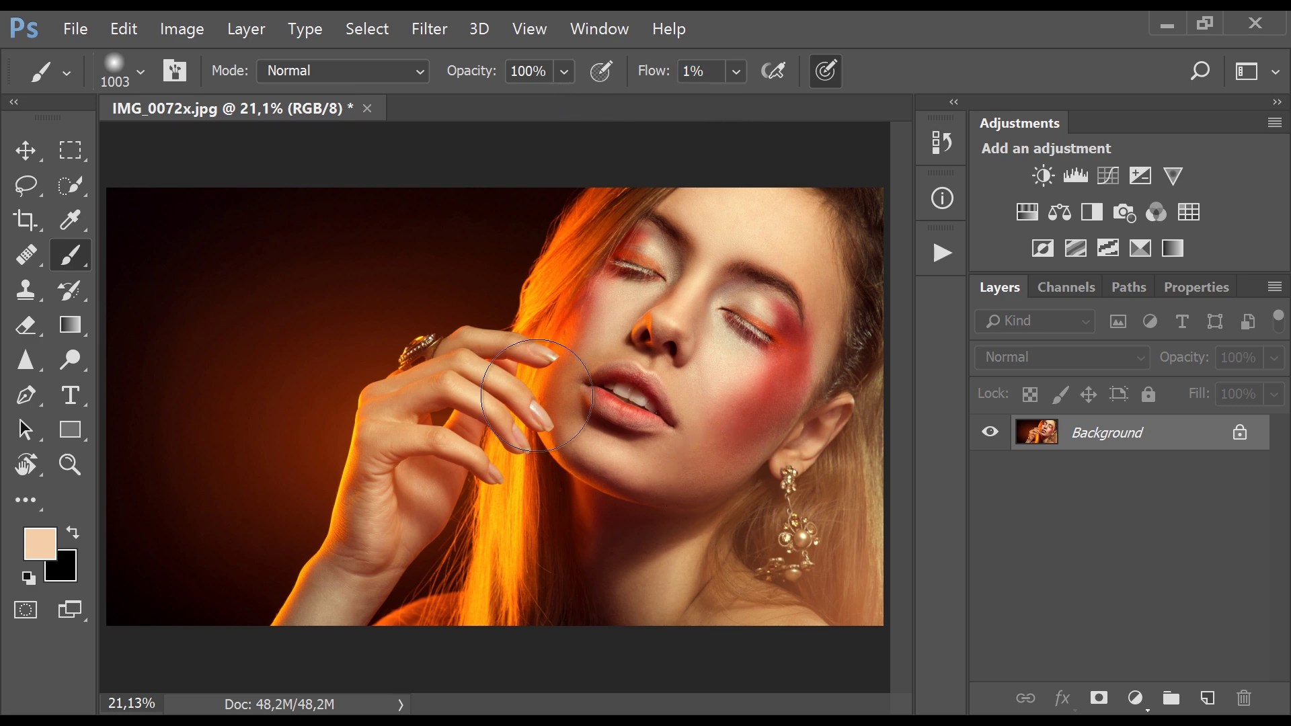
{"action": "key", "text": "1"}
{"action": "left_click_drag", "start_coordinate": [669, 305], "coordinate": [598, 295]}
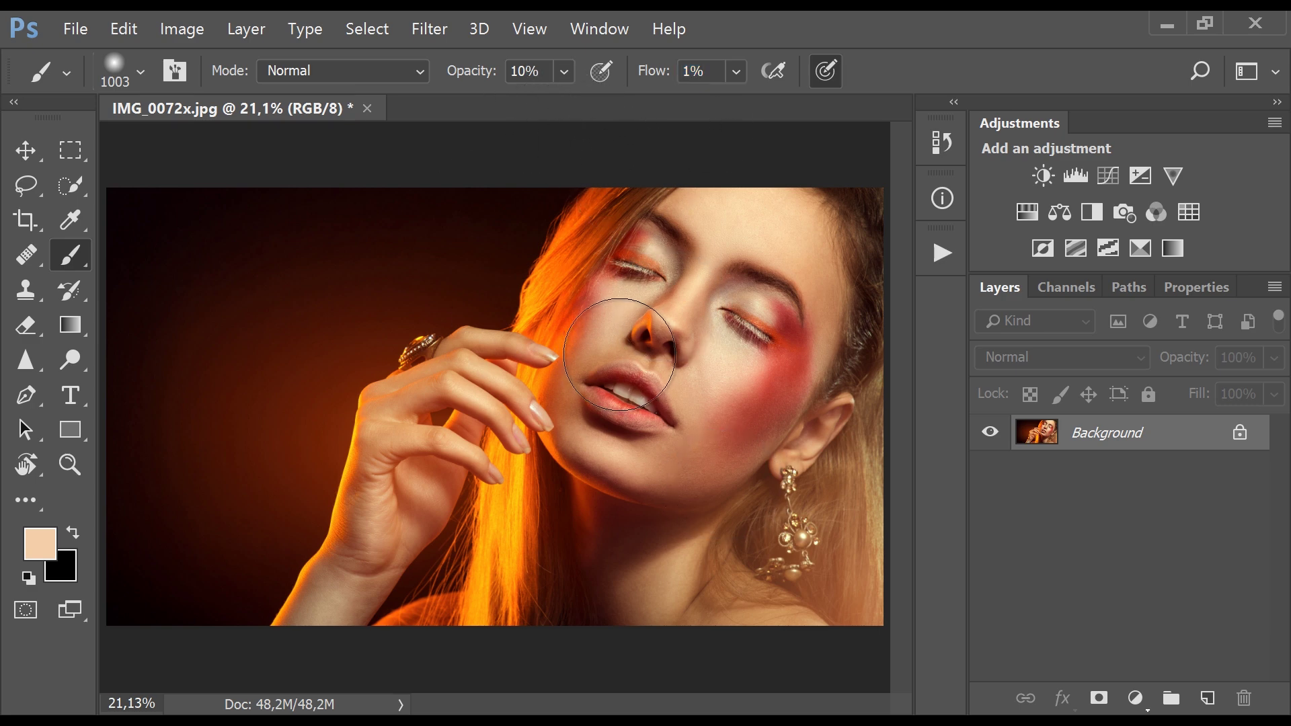
{"action": "key", "text": "8"}
{"action": "left_click_drag", "start_coordinate": [597, 295], "coordinate": [561, 307]}
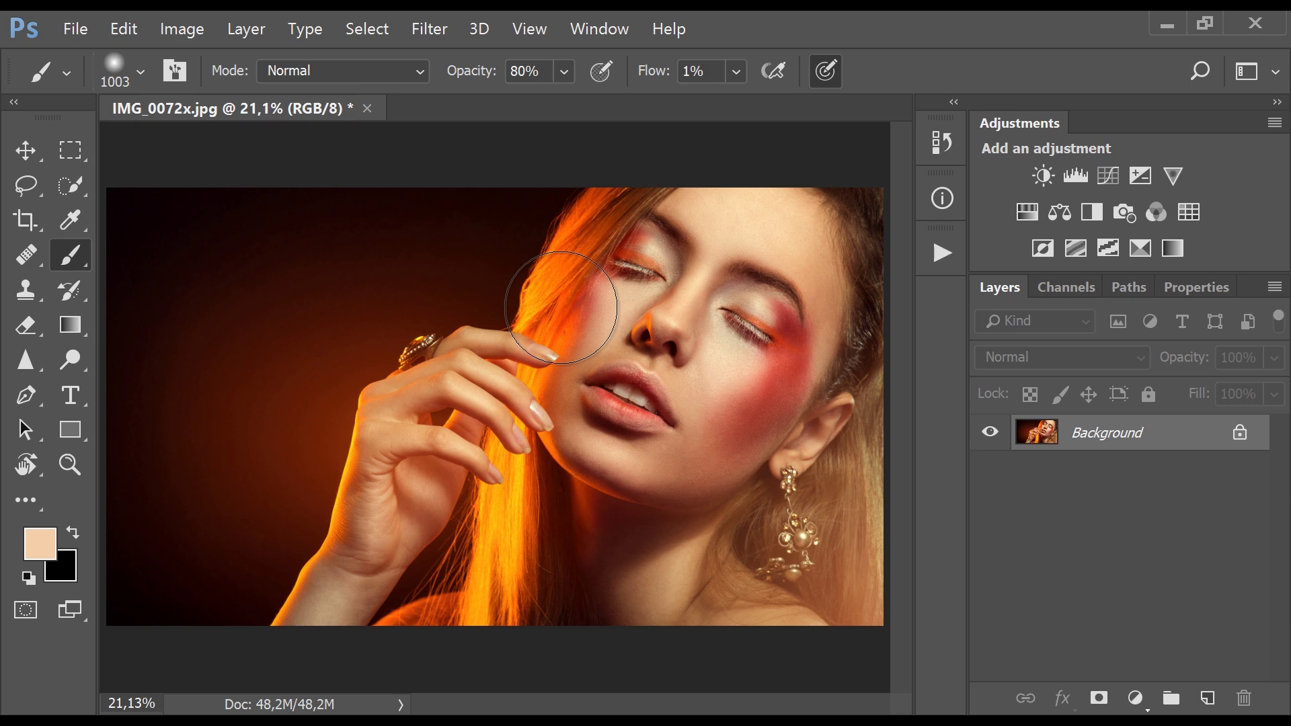
{"action": "key", "text": "5"}
{"action": "key", "text": "7"}
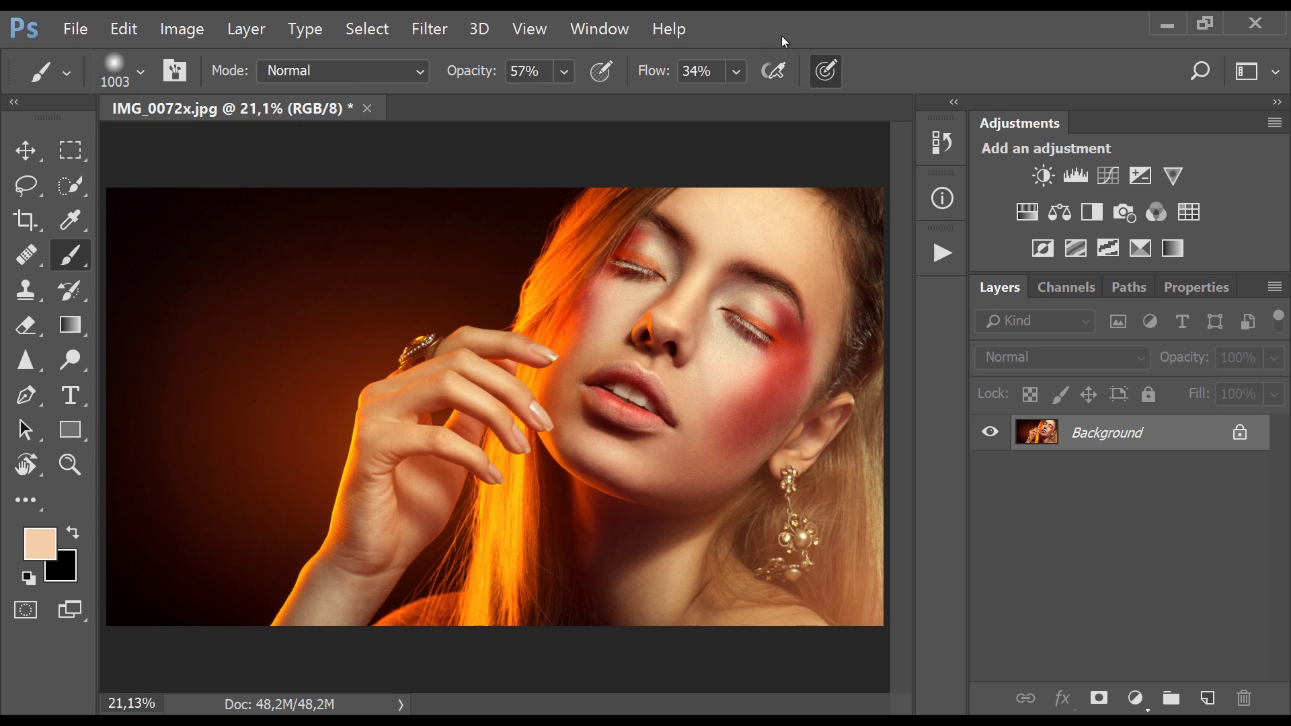
Enable airbrush, try flow 10% and opacities down to 23%, then raise opacity and flow to 100%
{"action": "left_click", "coordinate": [780, 74]}
{"action": "key", "text": "shift+1"}
{"action": "key", "text": "shift+2"}
{"action": "key", "text": "shift+4"}
{"action": "key", "text": "shift+4"}
{"action": "key", "text": "shift+9"}
{"action": "key", "text": "shift+2"}
{"action": "key", "text": "shift+3"}
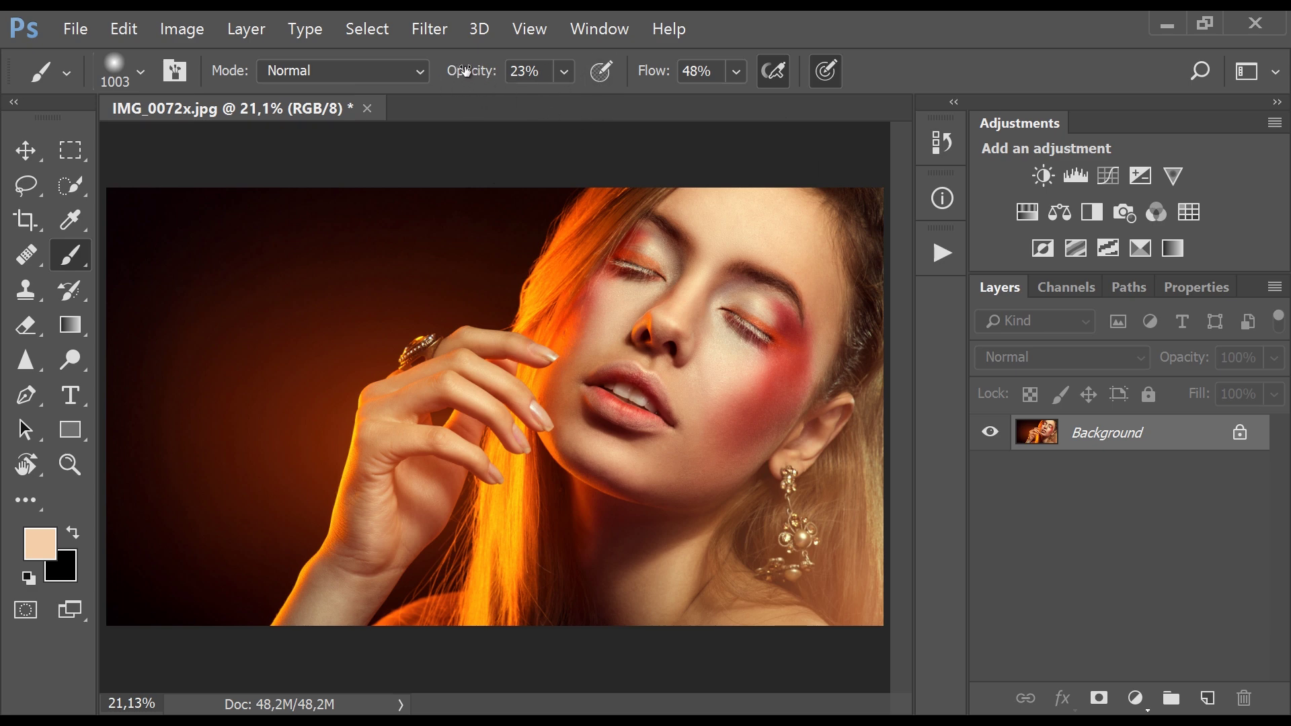
{"action": "left_click_drag", "start_coordinate": [464, 74], "coordinate": [756, 111]}
{"action": "left_click_drag", "start_coordinate": [644, 74], "coordinate": [807, 76]}
Duplicate the portrait onto Layer 1 with Ctrl+J and switch to the Move tool
{"action": "key", "text": "ctrl+j"}
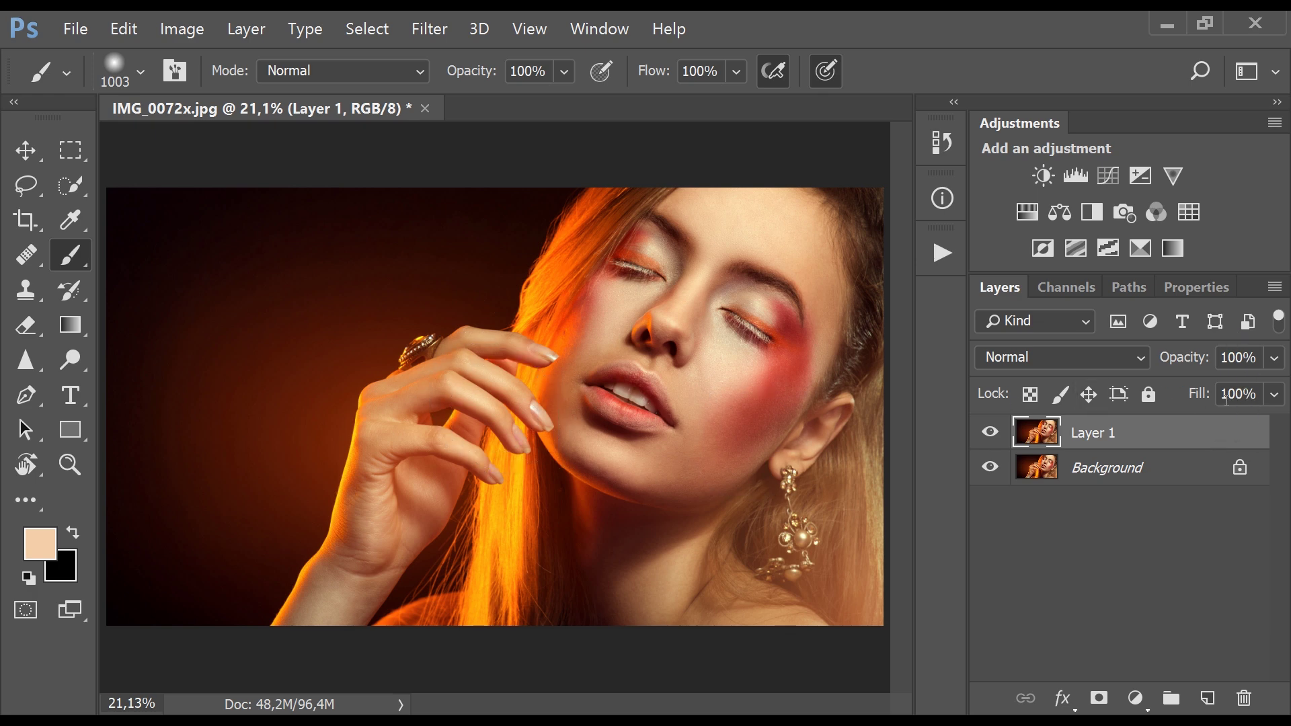
{"action": "left_click", "coordinate": [26, 153]}
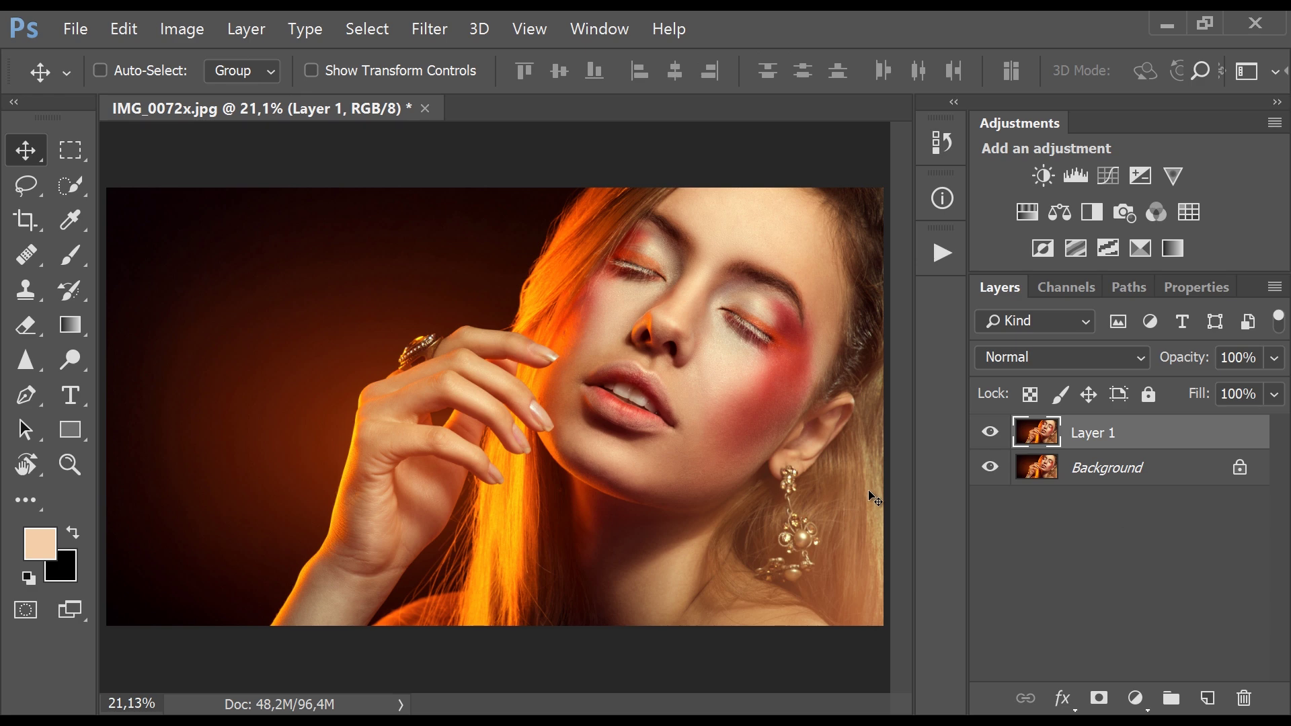
{"action": "key", "text": "shift+v"}
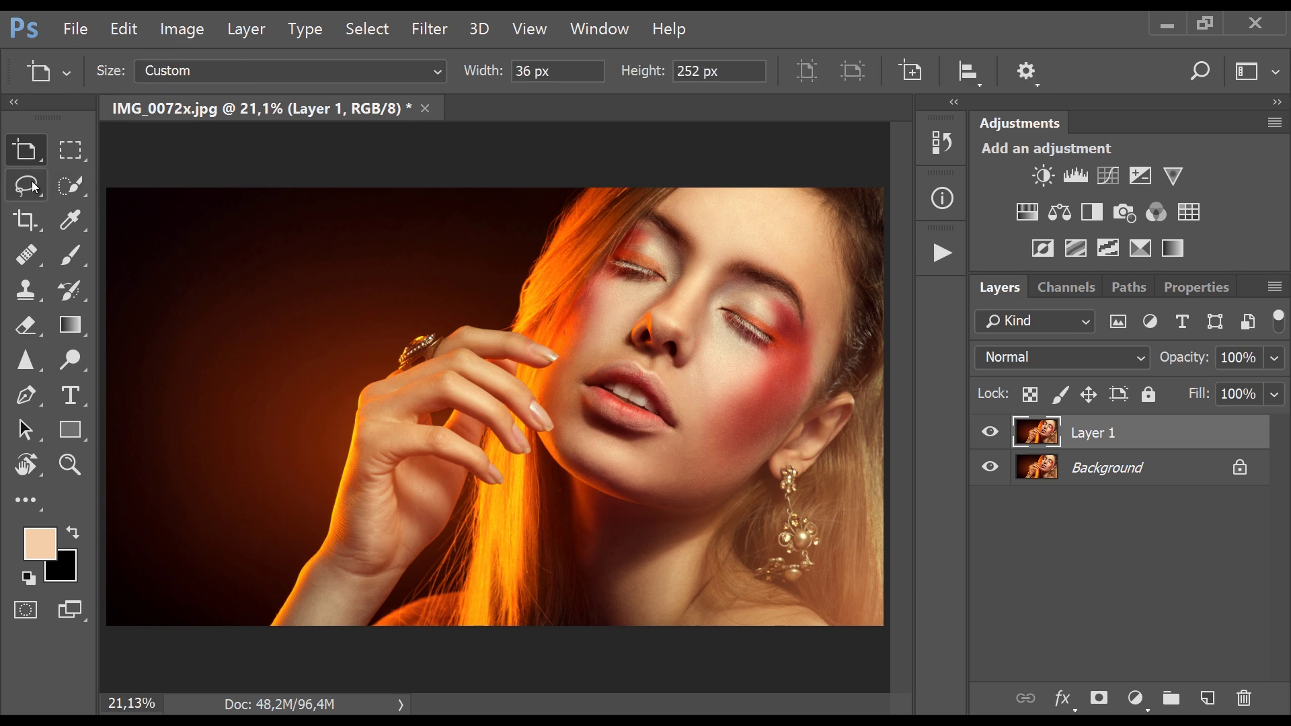
{"action": "key", "text": "shift+v"}
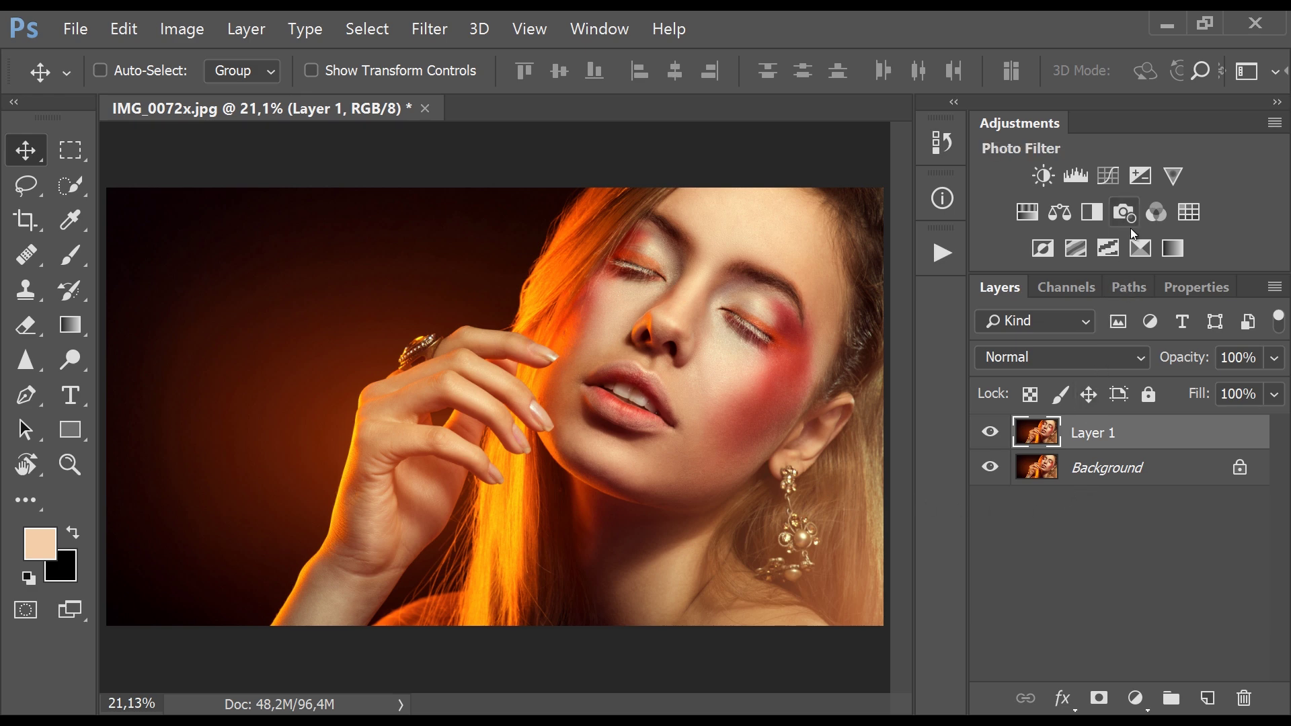
Add a Curves 1 layer with the curve bent upward to brighten, set to 20% opacity
{"action": "left_click", "coordinate": [1110, 175]}
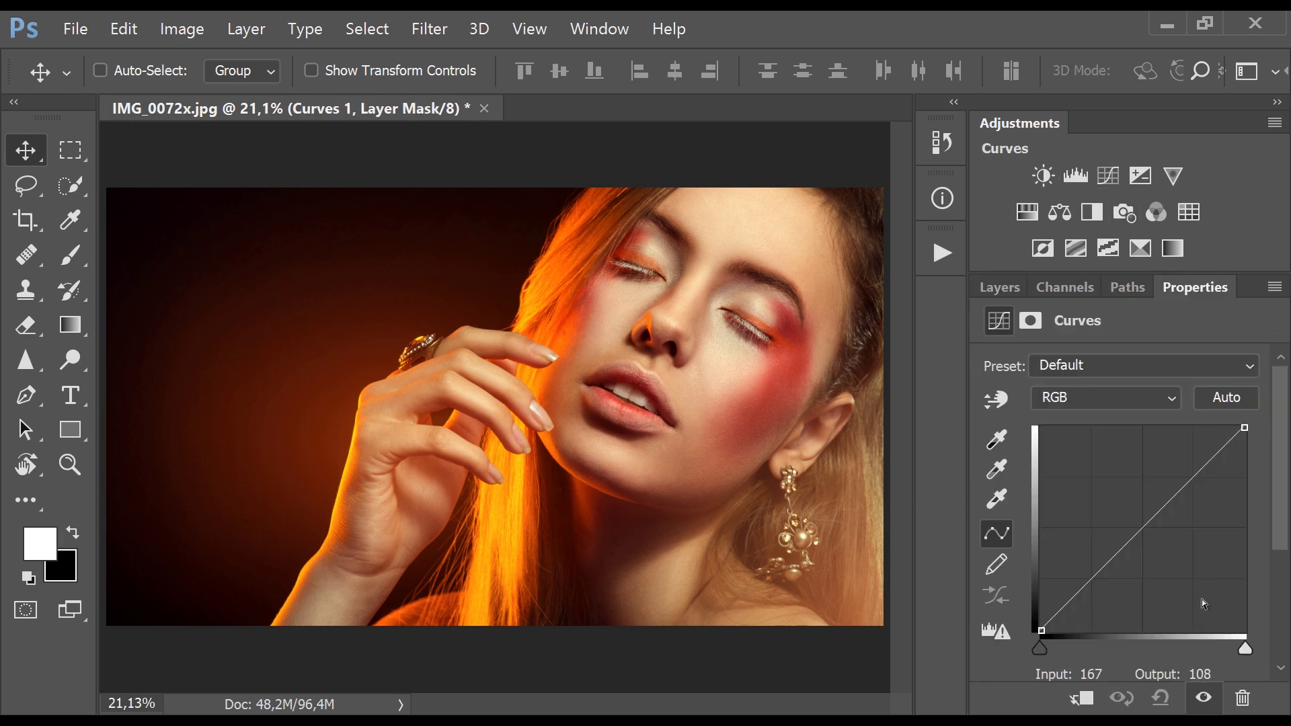
{"action": "left_click_drag", "start_coordinate": [1143, 527], "coordinate": [1143, 497]}
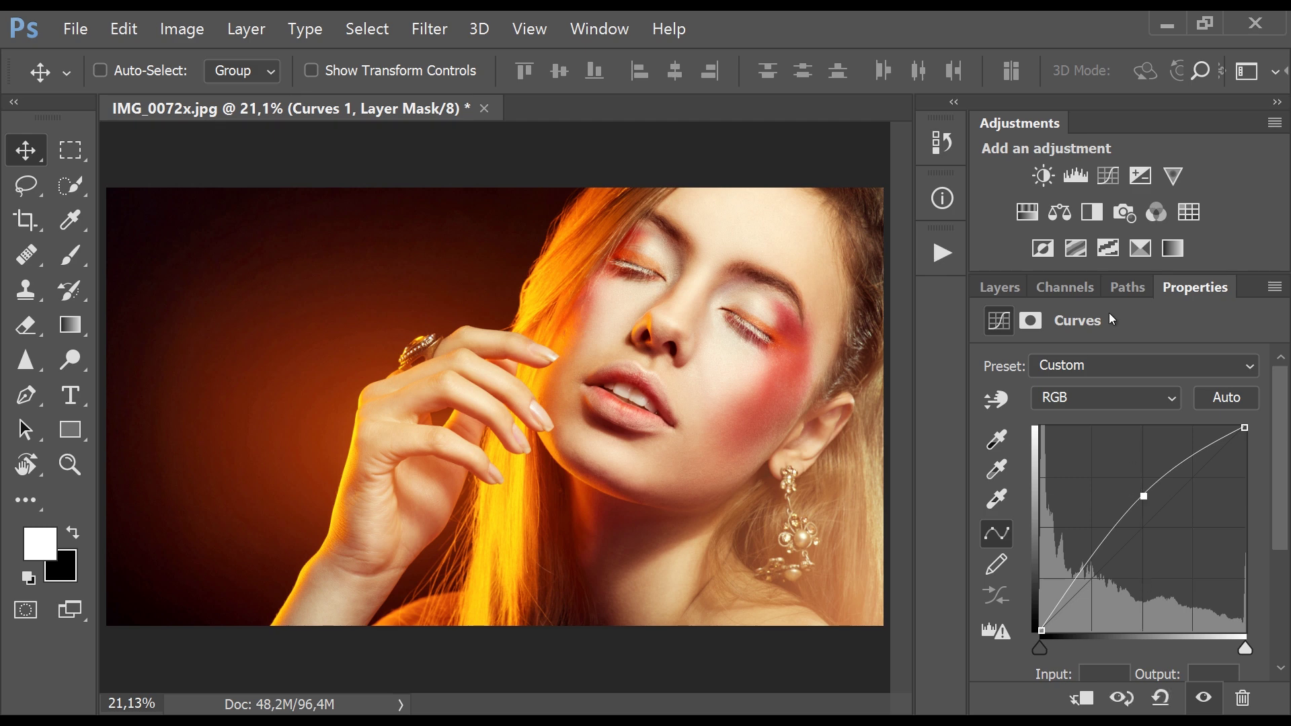
{"action": "left_click", "coordinate": [999, 288]}
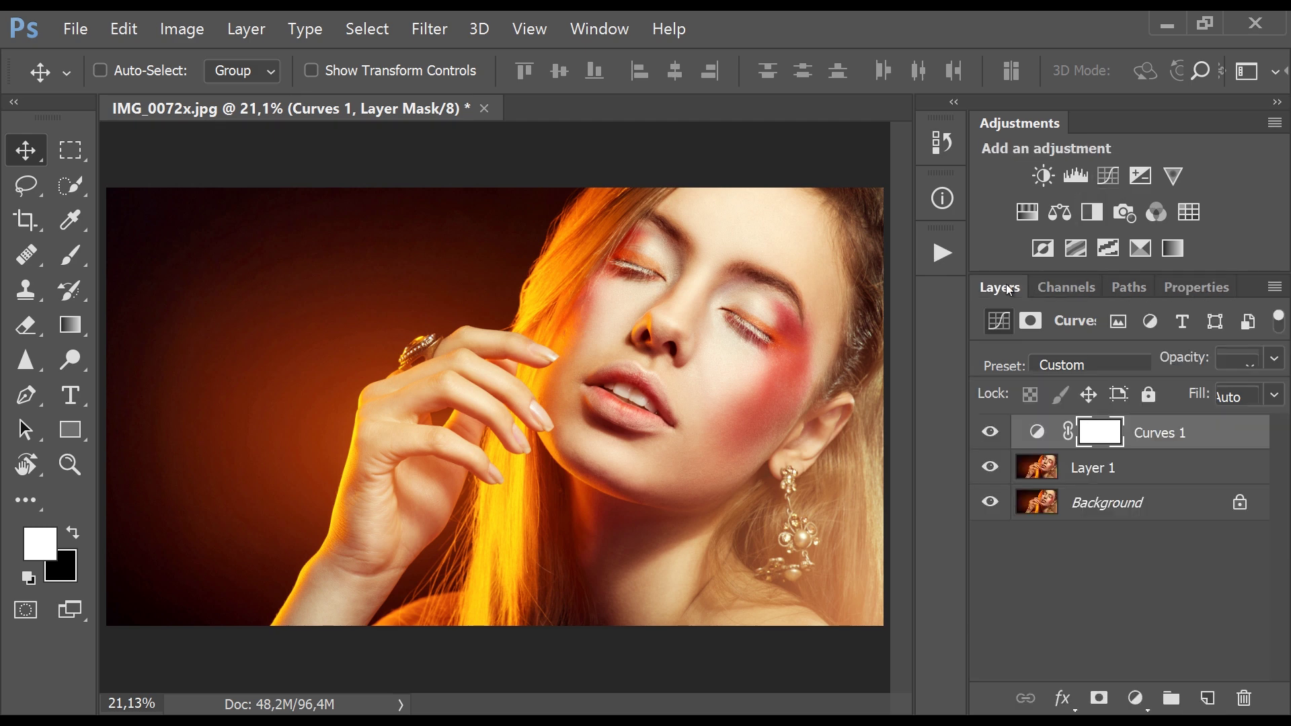
{"action": "left_click", "coordinate": [70, 254]}
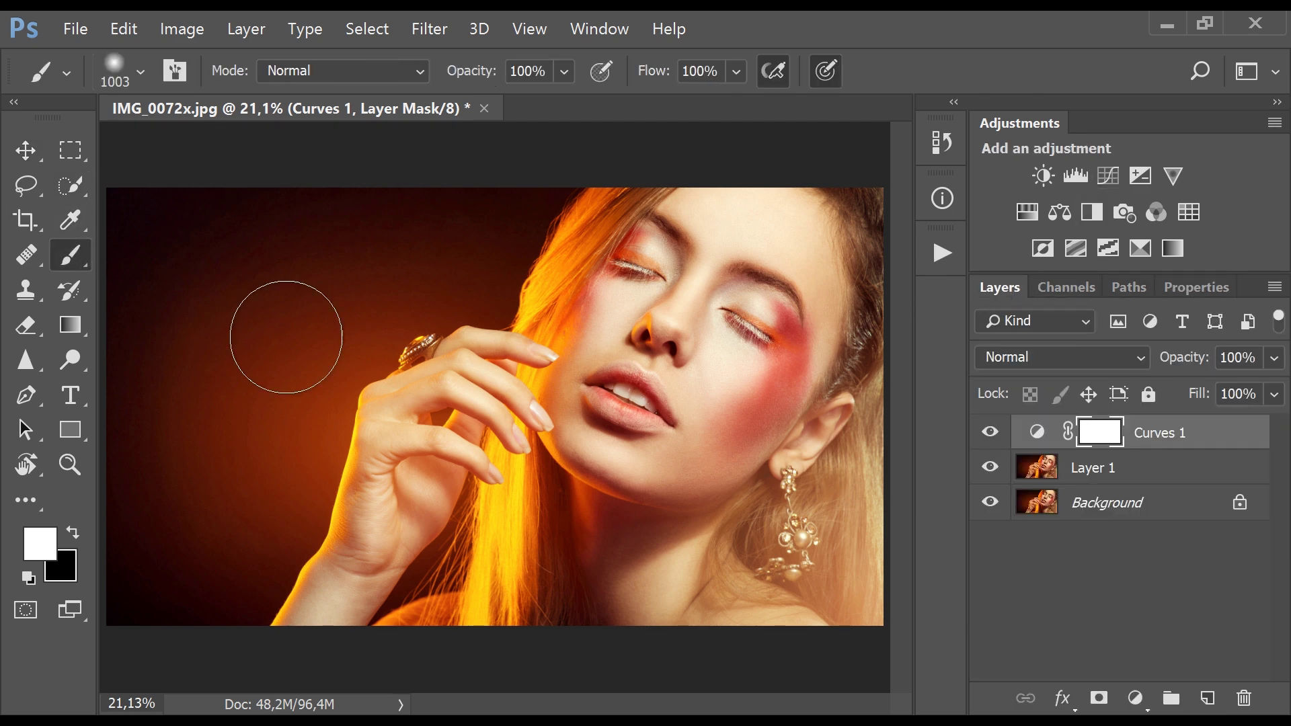
{"action": "key", "text": "v"}
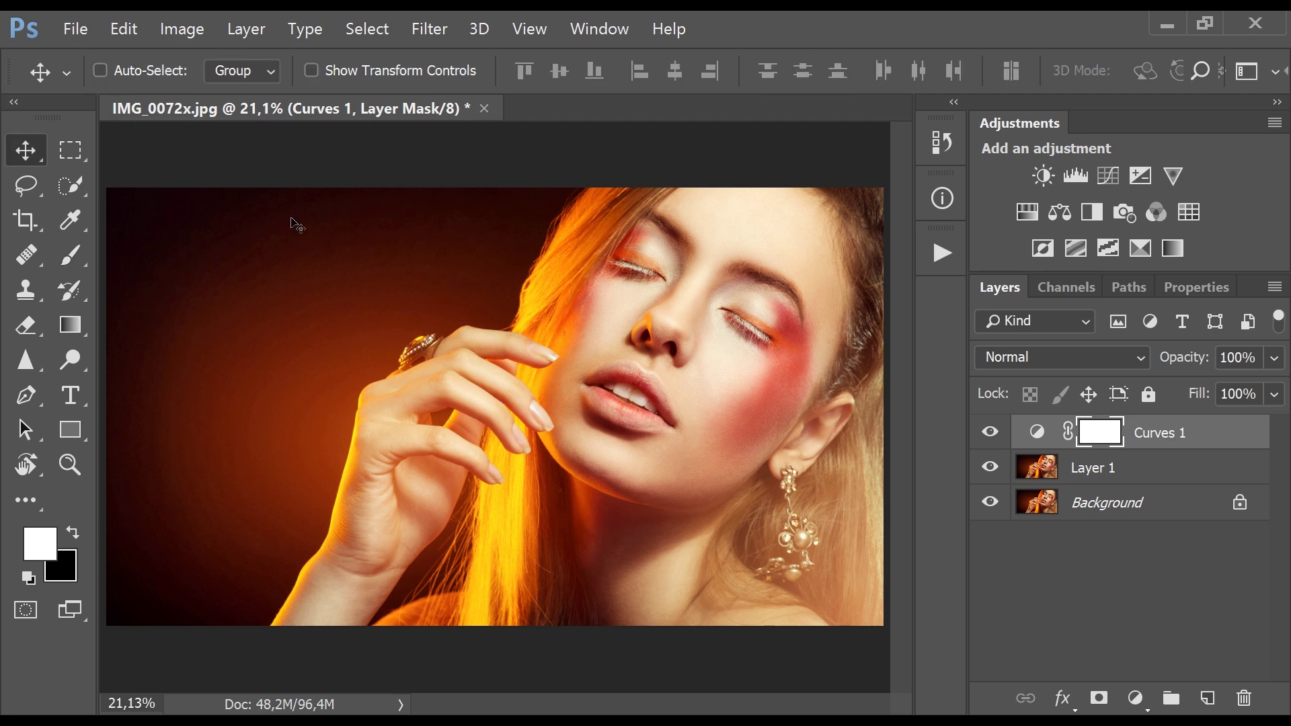
{"action": "key", "text": "2"}
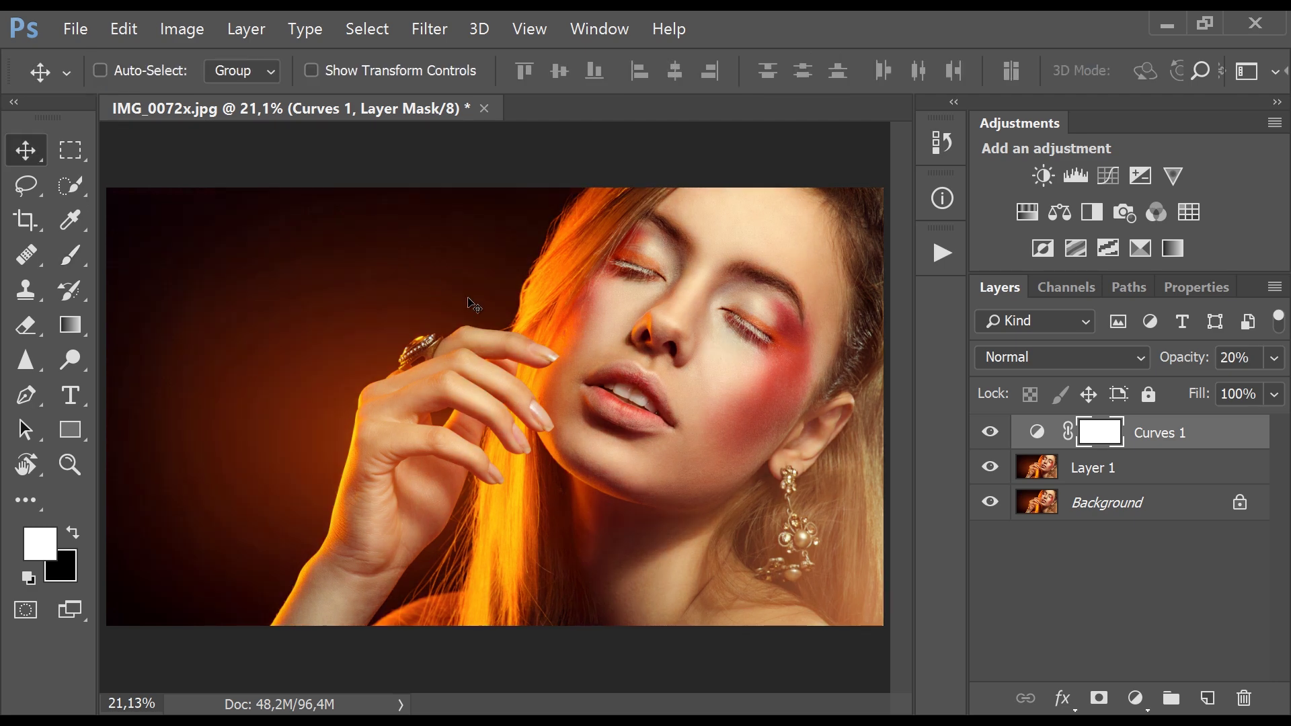